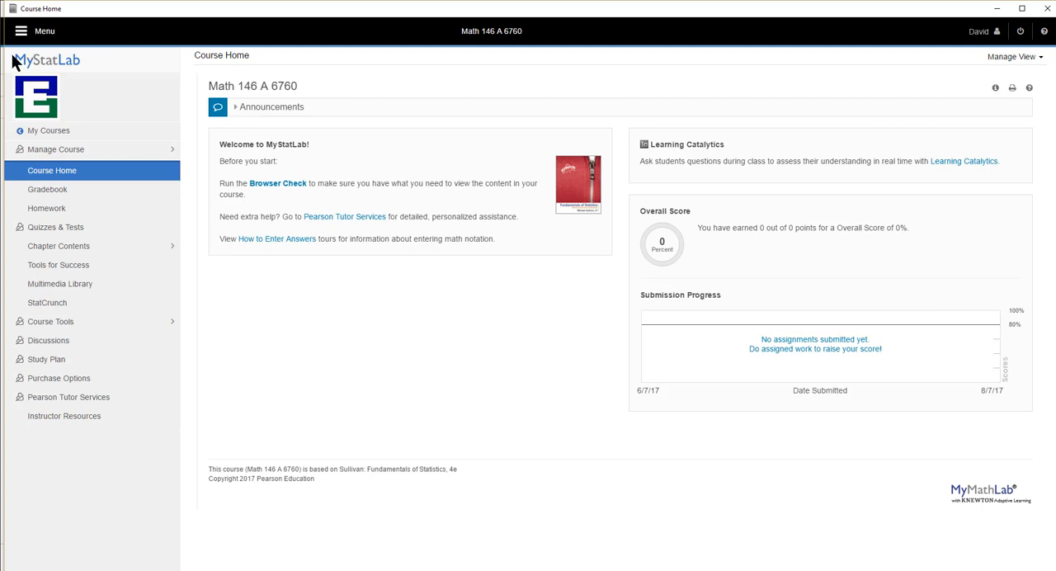
- Open question 12 of the Section 3.1 Homework assignment and maximize its window
{"action": "left_click", "coordinate": [37, 210]}
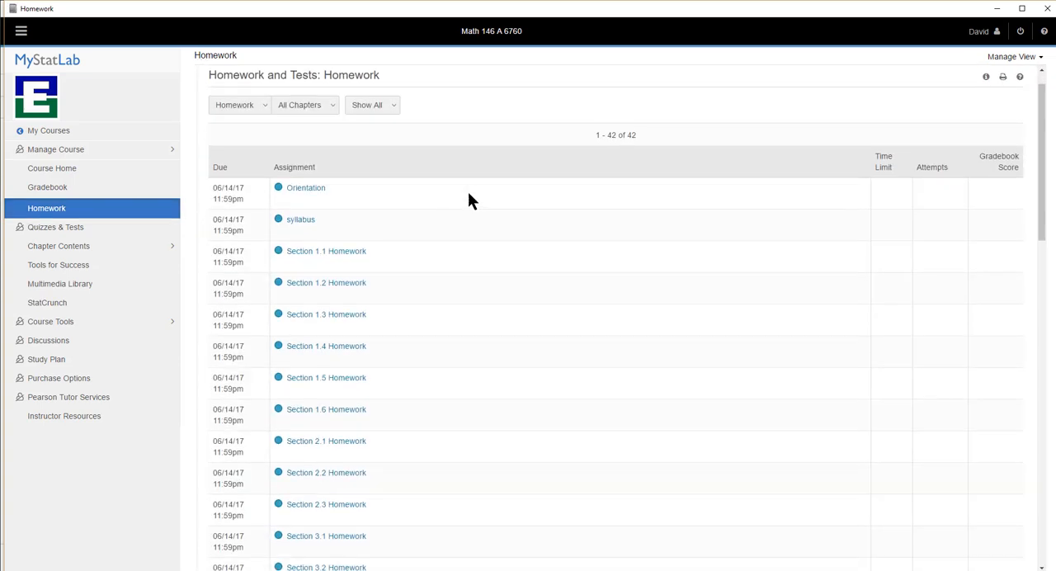
{"action": "scroll", "coordinate": [468, 200], "scroll_direction": "down", "scroll_amount": 4}
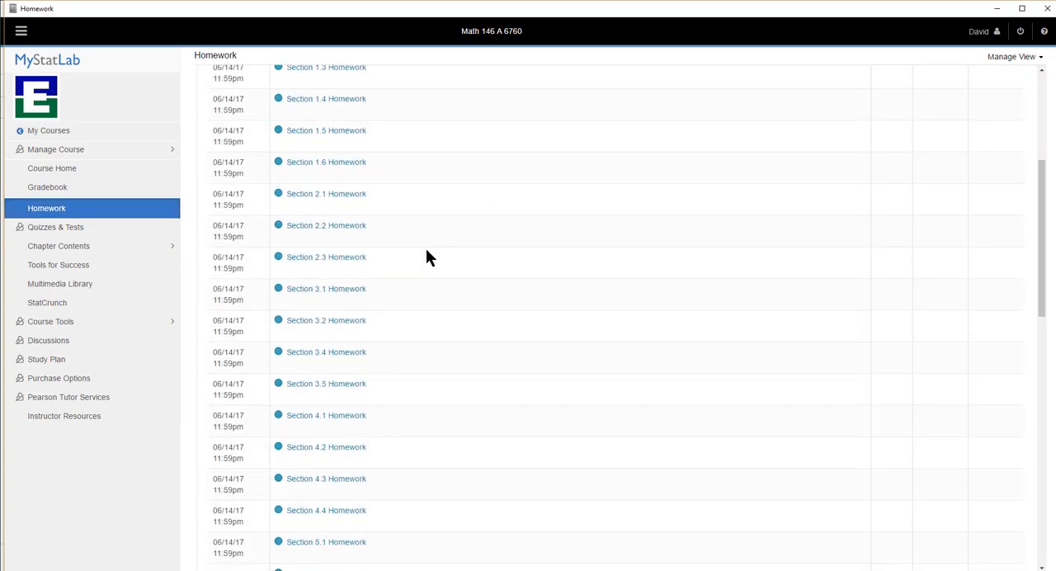
{"action": "left_click", "coordinate": [346, 297]}
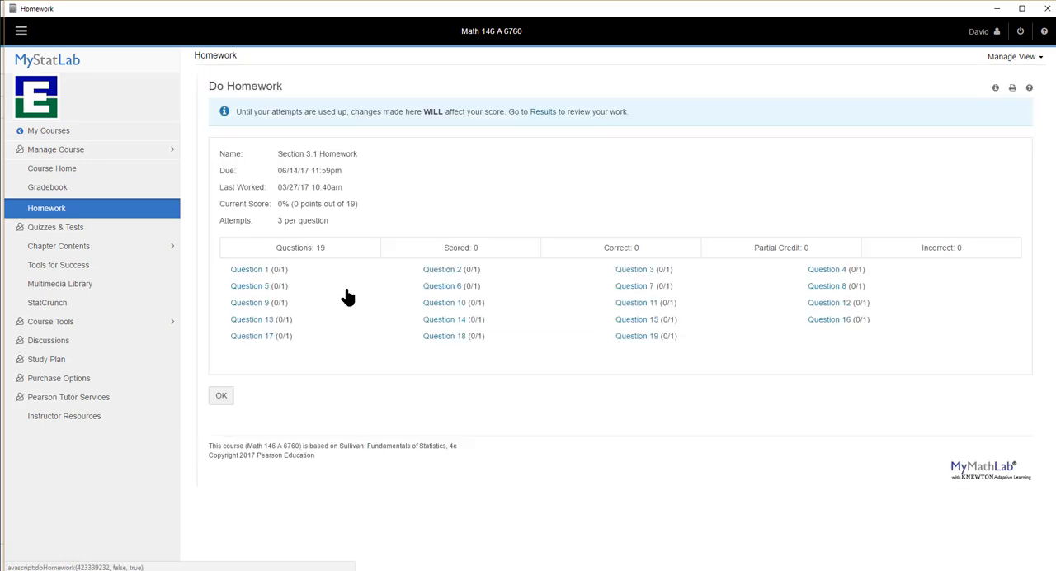
{"action": "left_click", "coordinate": [829, 305]}
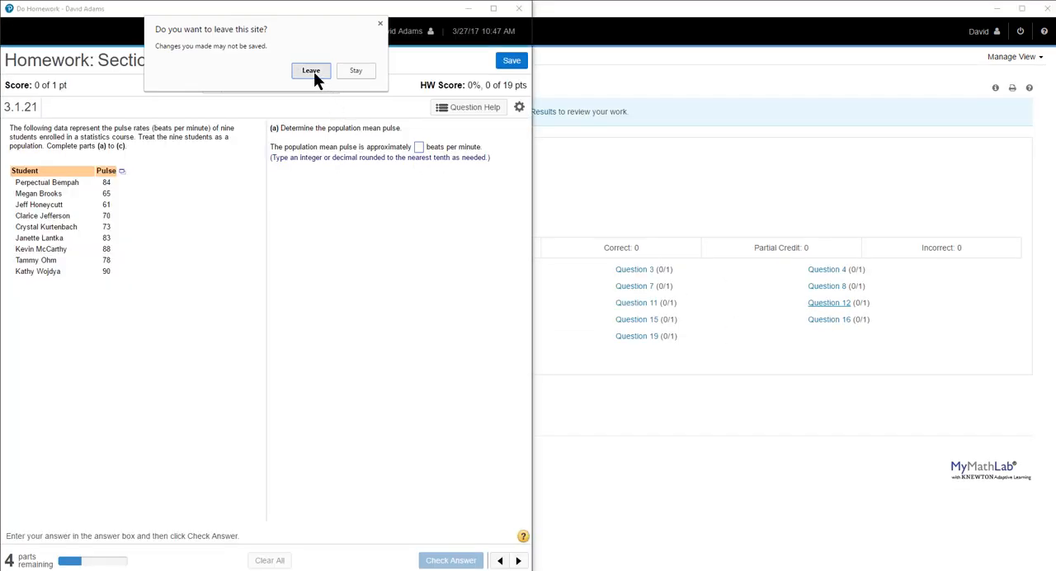
{"action": "left_click", "coordinate": [312, 72]}
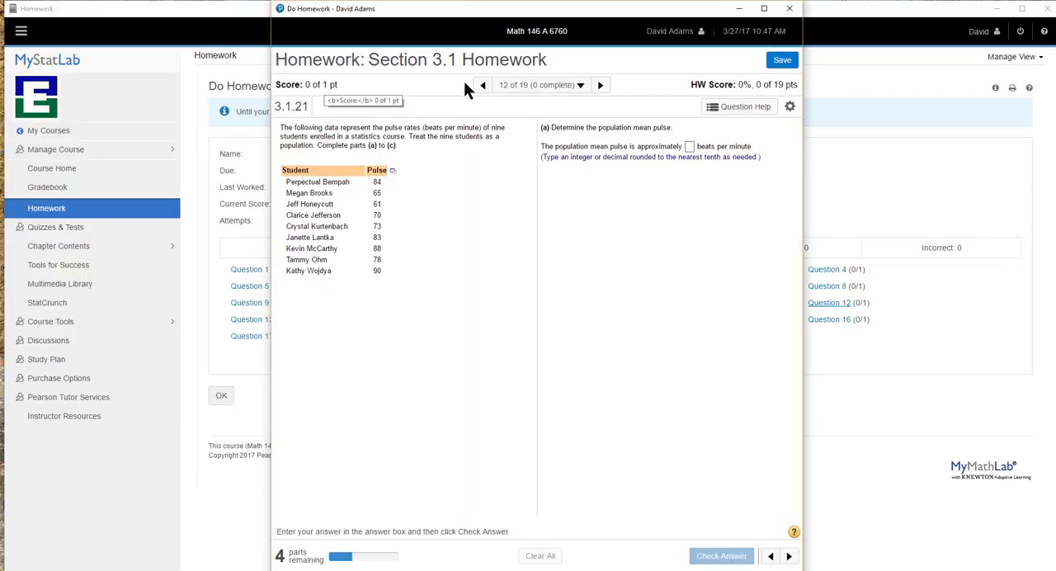
{"action": "left_click", "coordinate": [765, 9]}
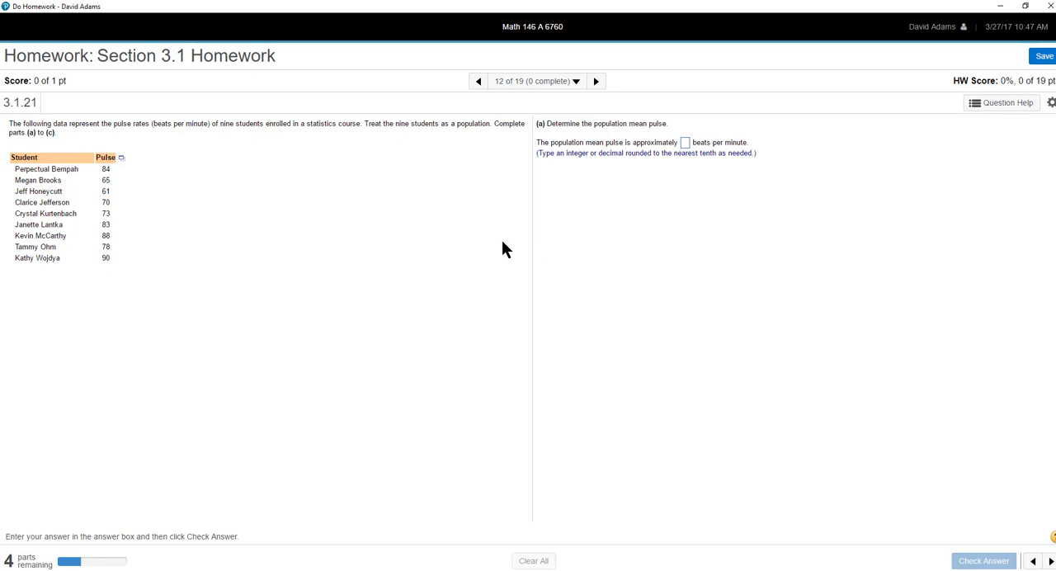
- Load the question's student pulse-rate table into StatCrunch
{"action": "left_click", "coordinate": [121, 159]}
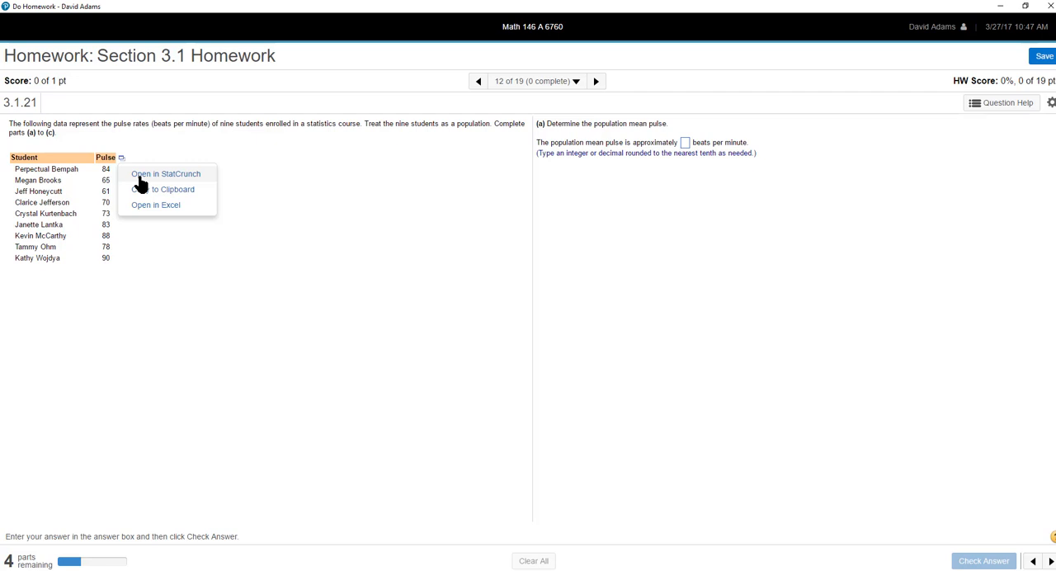
{"action": "left_click", "coordinate": [142, 189]}
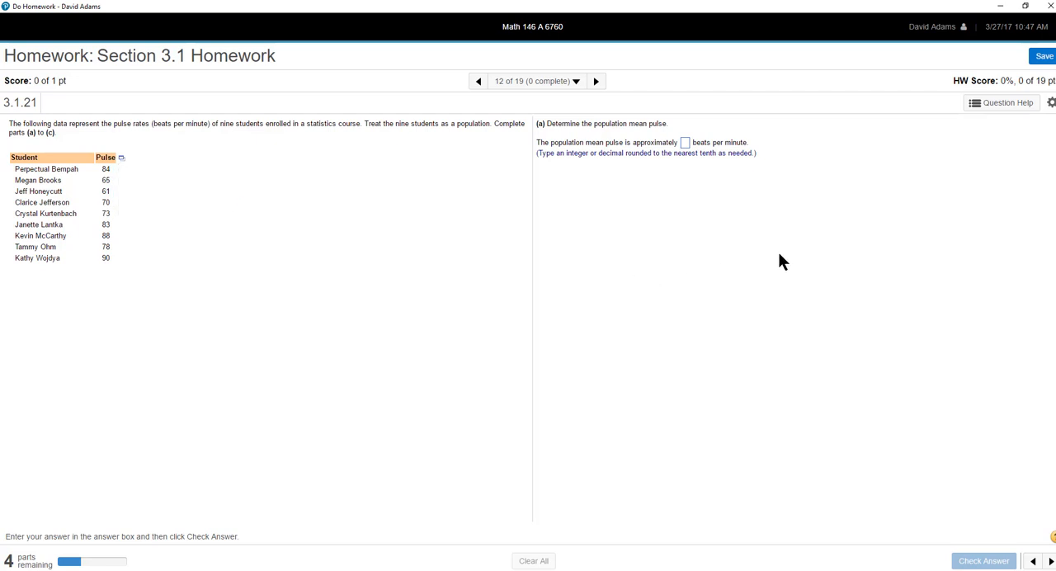
{"action": "left_click", "coordinate": [1002, 110]}
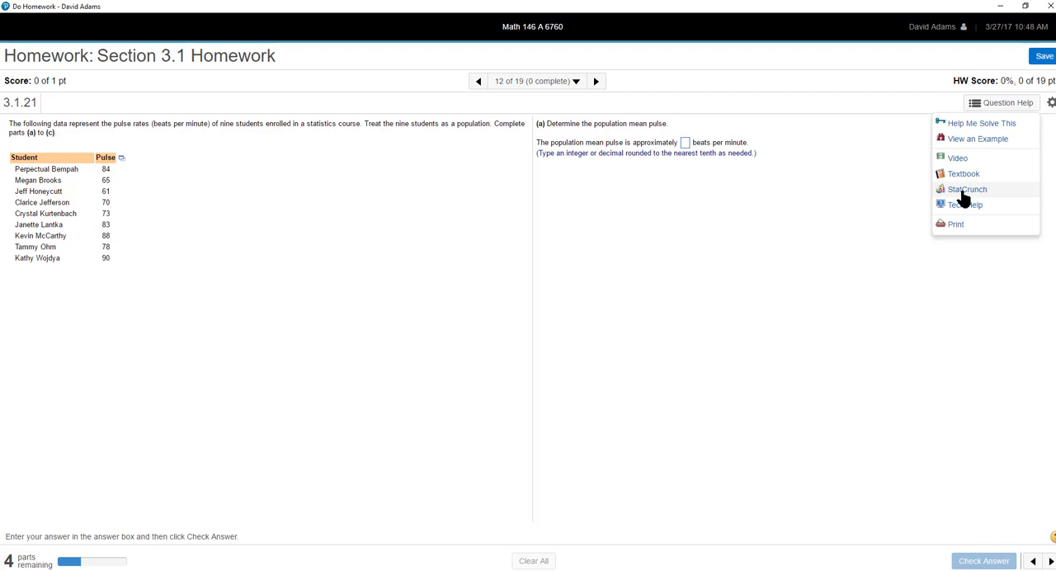
{"action": "left_click", "coordinate": [121, 158]}
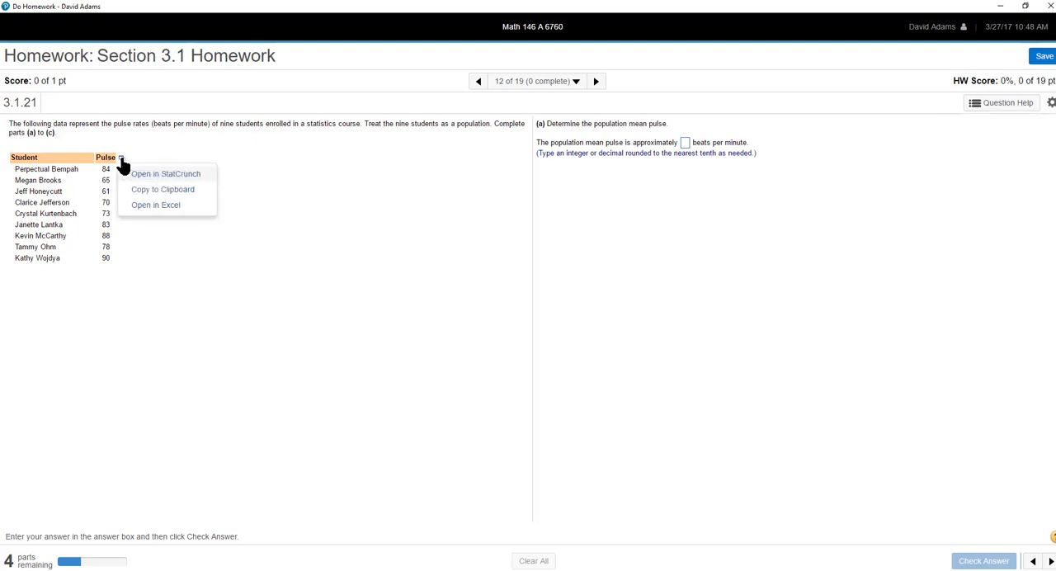
{"action": "left_click", "coordinate": [160, 175]}
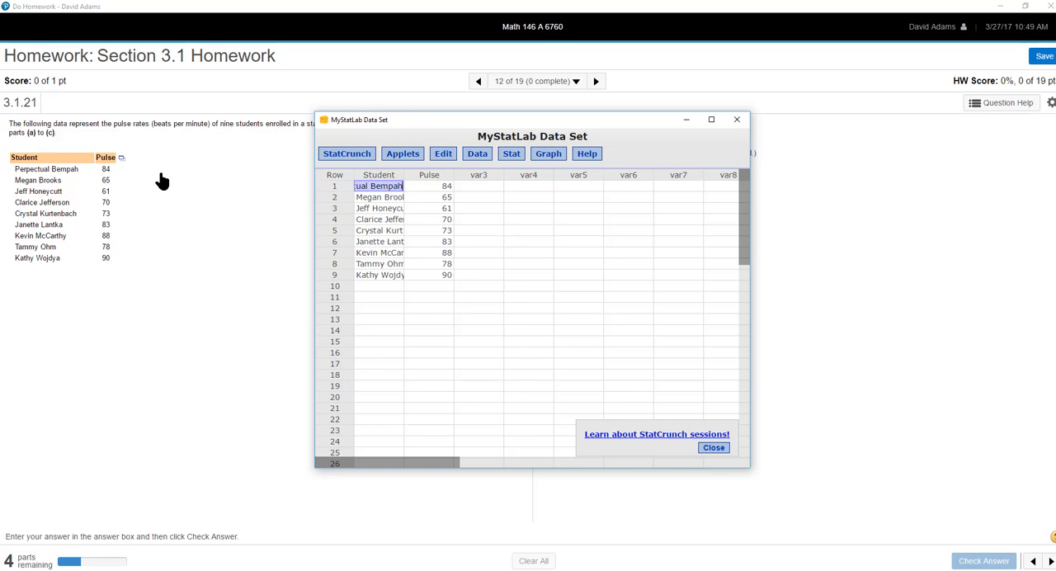
- Arrange the homework question on one half of the screen and the MyStatLab Data Set window on the other half
{"action": "left_click", "coordinate": [193, 179]}
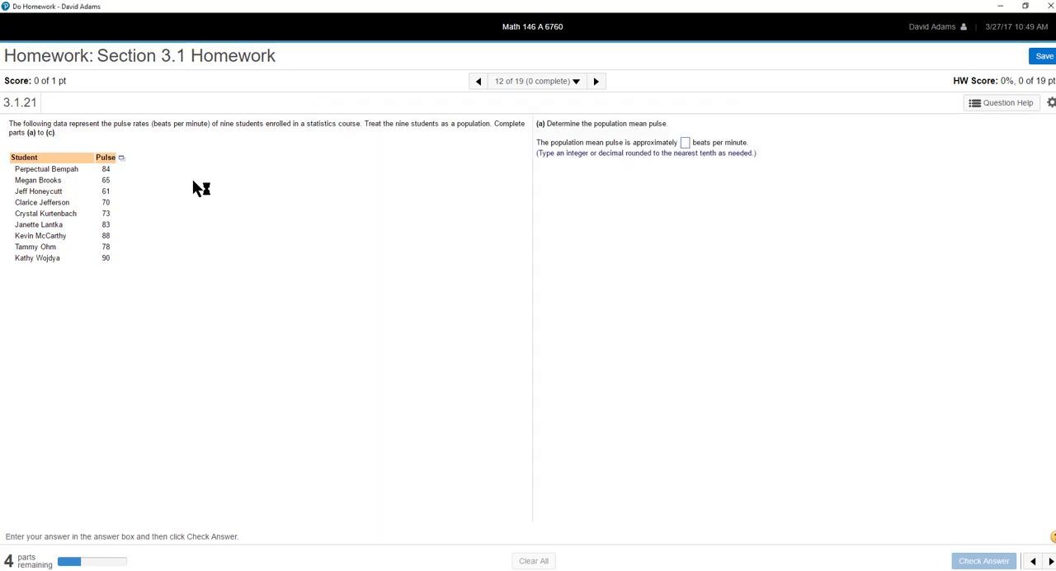
{"action": "key", "text": "super+Left"}
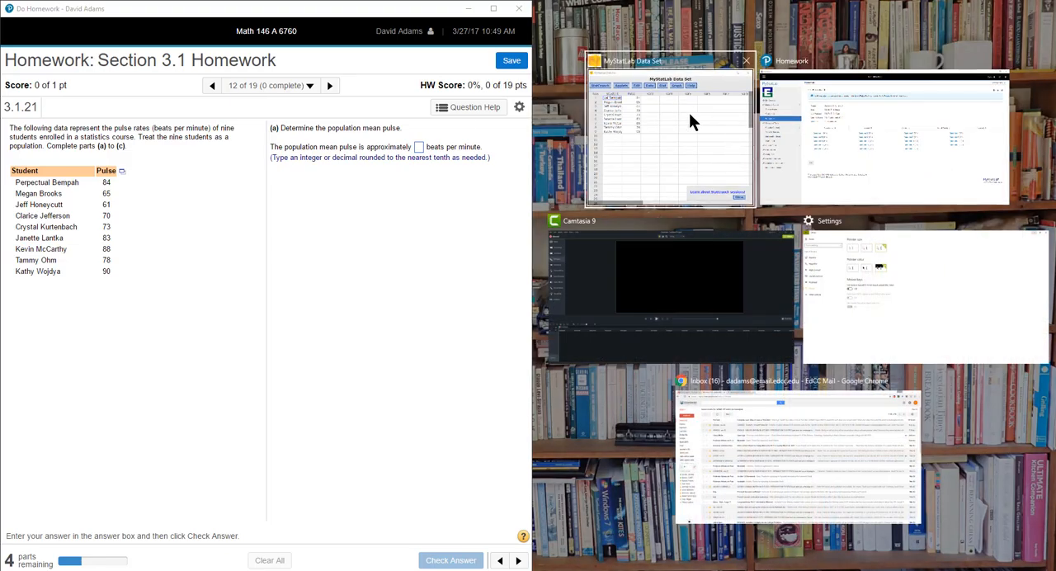
{"action": "left_click", "coordinate": [691, 116]}
{"action": "left_click", "coordinate": [1023, 10]}
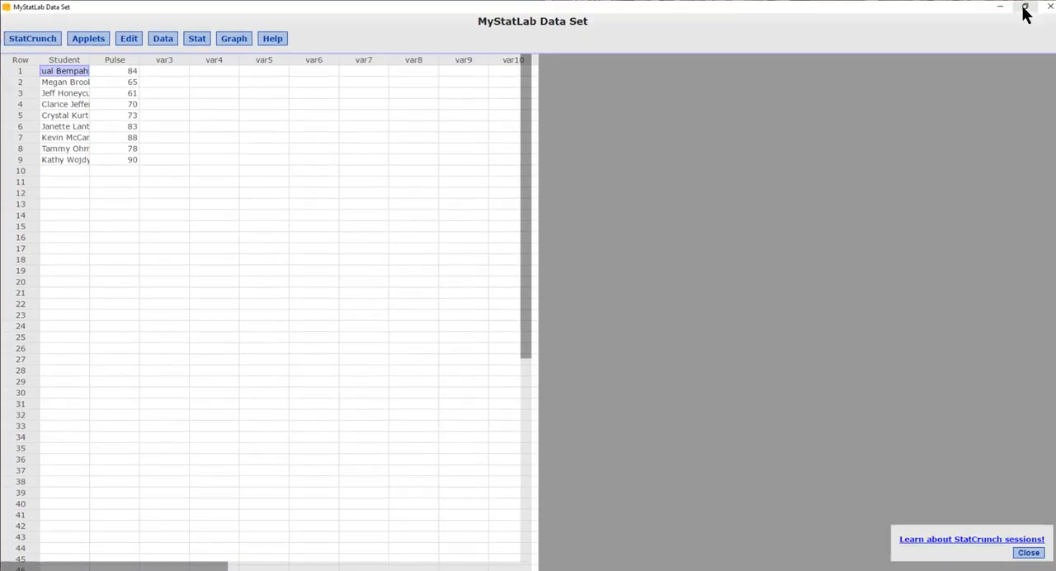
{"action": "left_click", "coordinate": [1013, 14]}
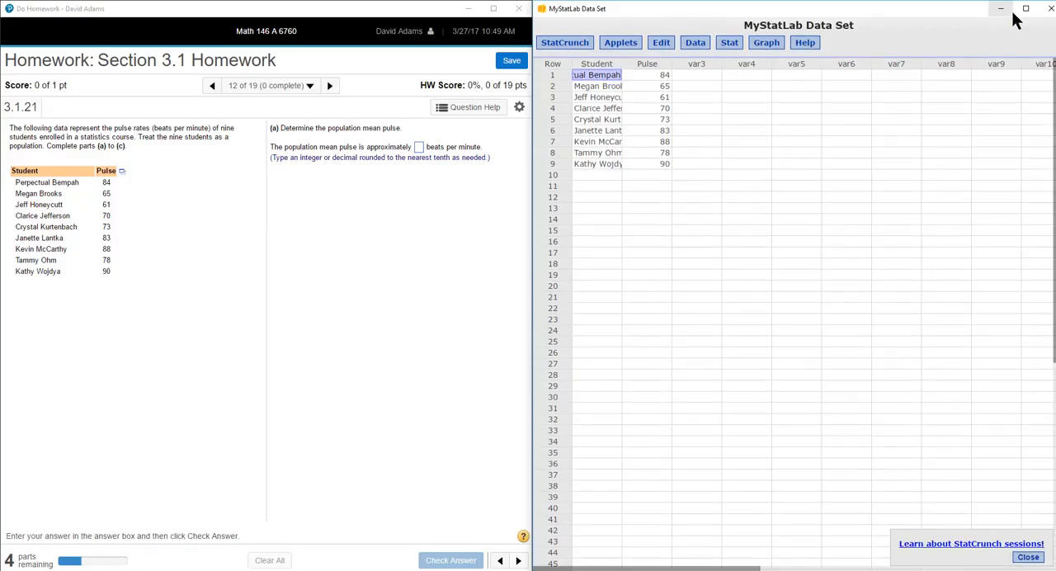
{"action": "left_click", "coordinate": [617, 285]}
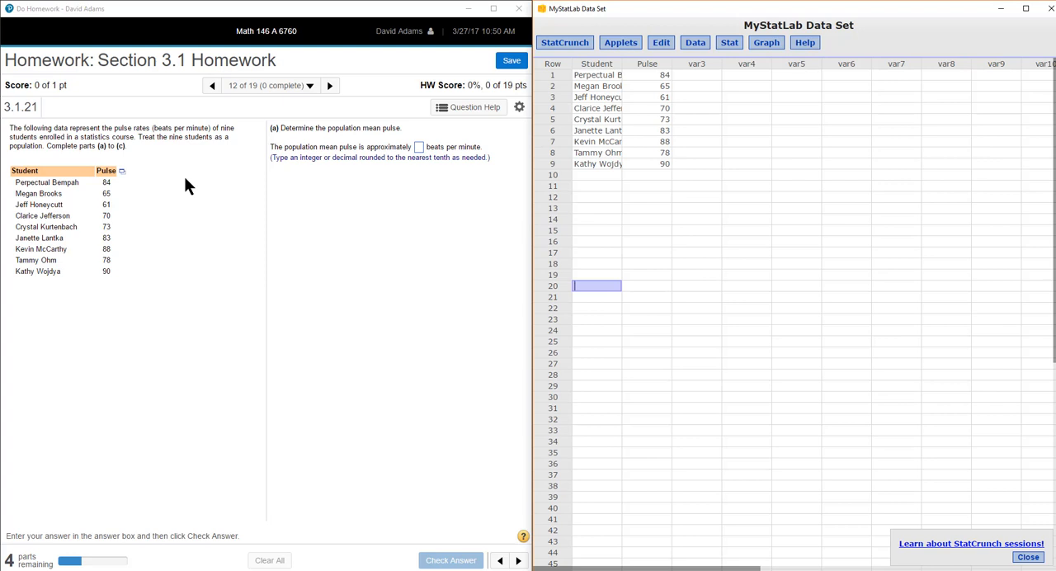
- Sort the Pulse column in descending order into a new column of the data table
{"action": "left_click", "coordinate": [696, 45]}
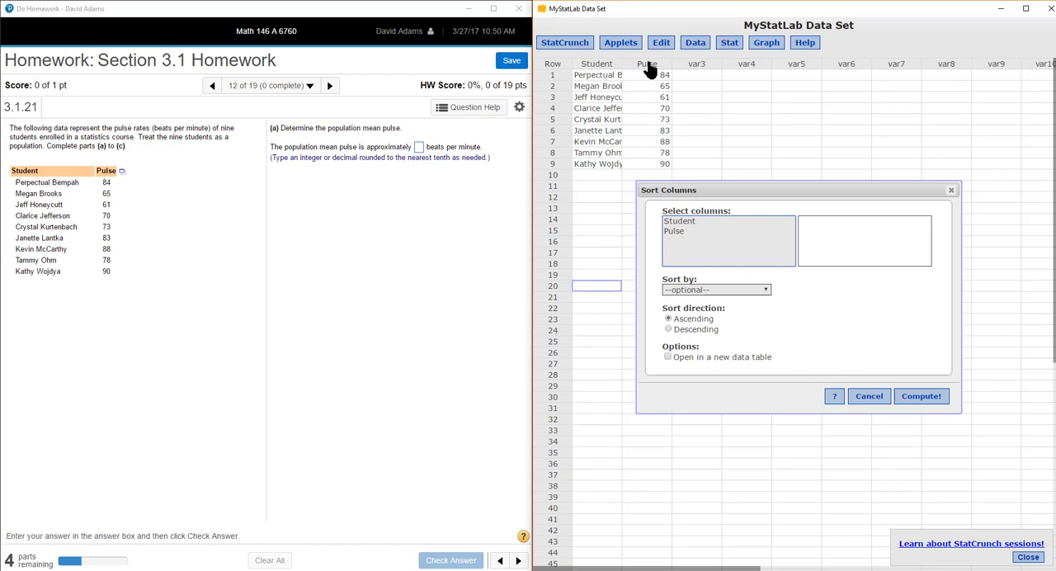
{"action": "left_click", "coordinate": [674, 231]}
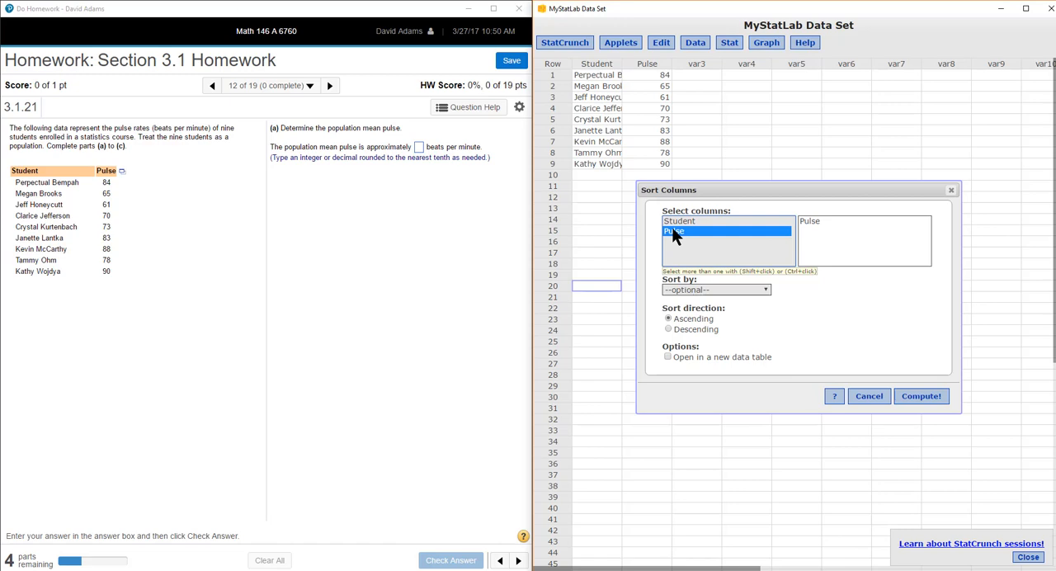
{"action": "left_click", "coordinate": [668, 321]}
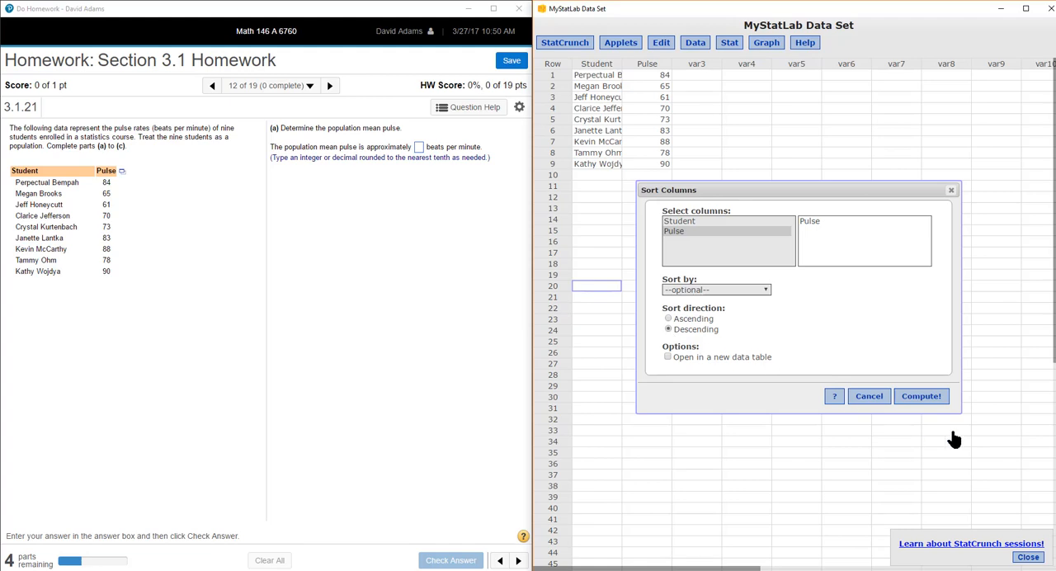
{"action": "left_click", "coordinate": [930, 400]}
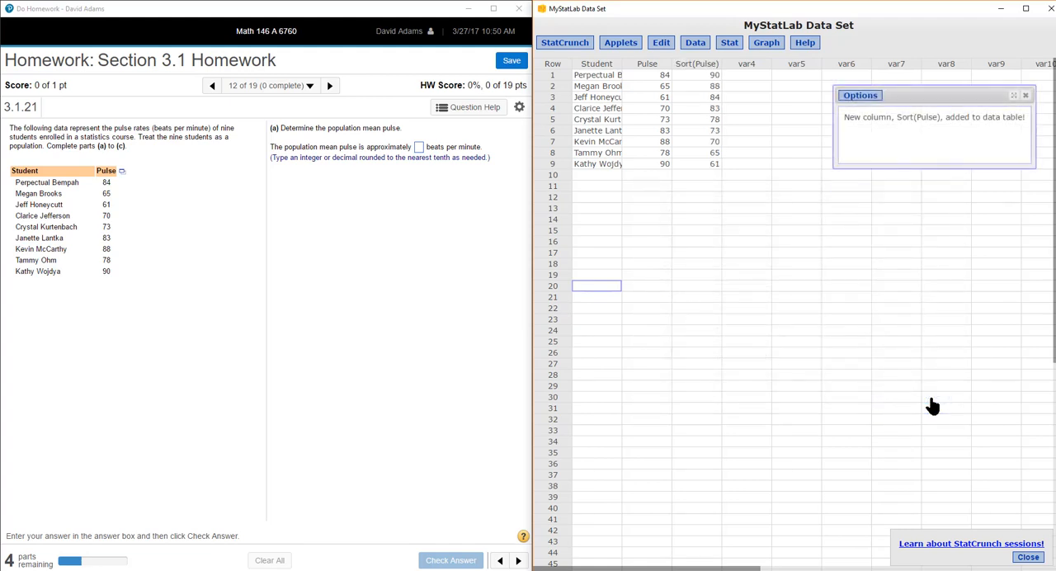
- Edit the sort to add another sorted Pulse column in ascending order, and dismiss the result message
{"action": "left_click", "coordinate": [865, 97]}
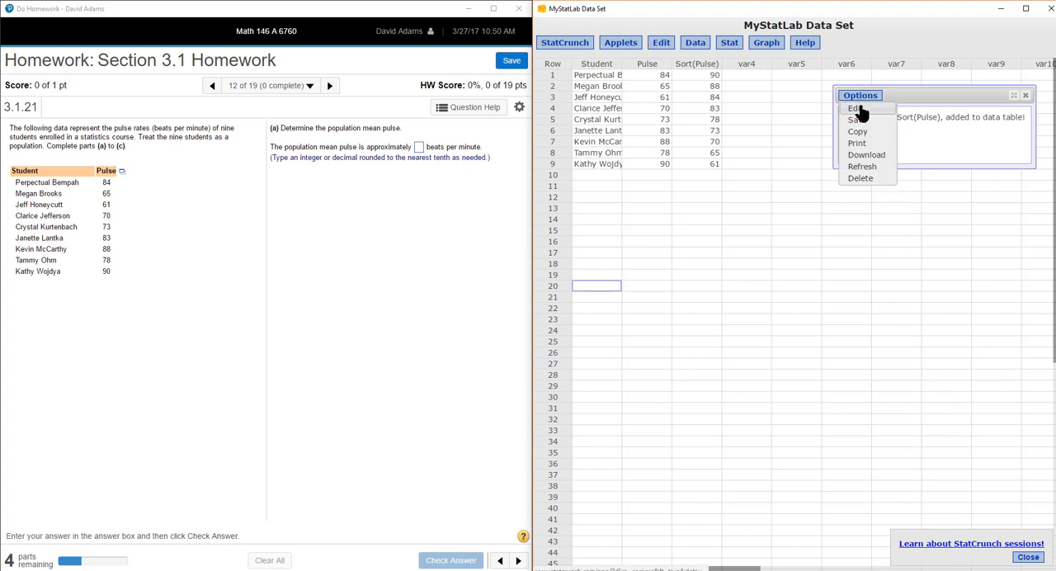
{"action": "left_click", "coordinate": [858, 108]}
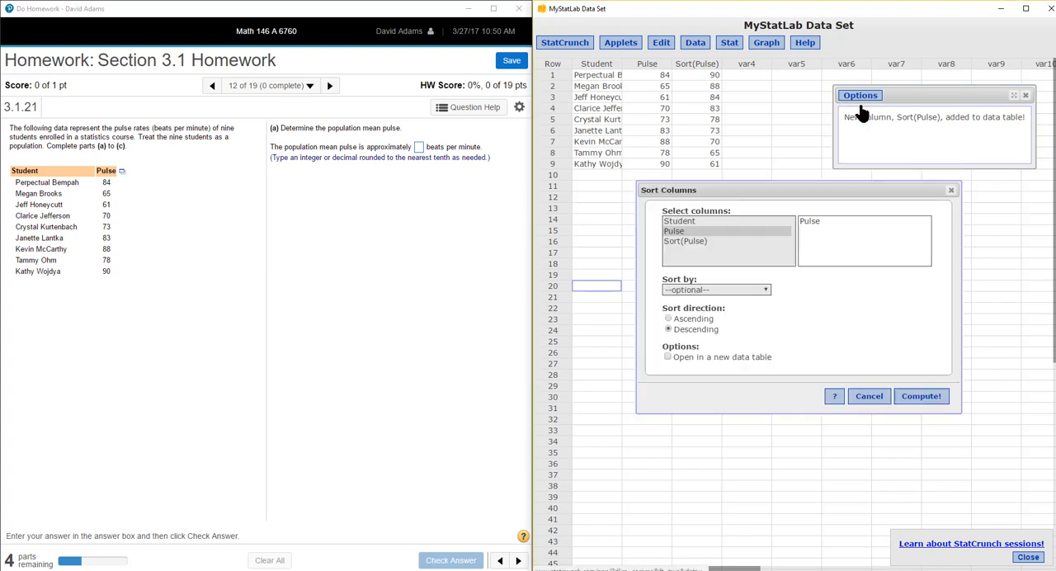
{"action": "left_click", "coordinate": [668, 319]}
{"action": "left_click", "coordinate": [917, 396]}
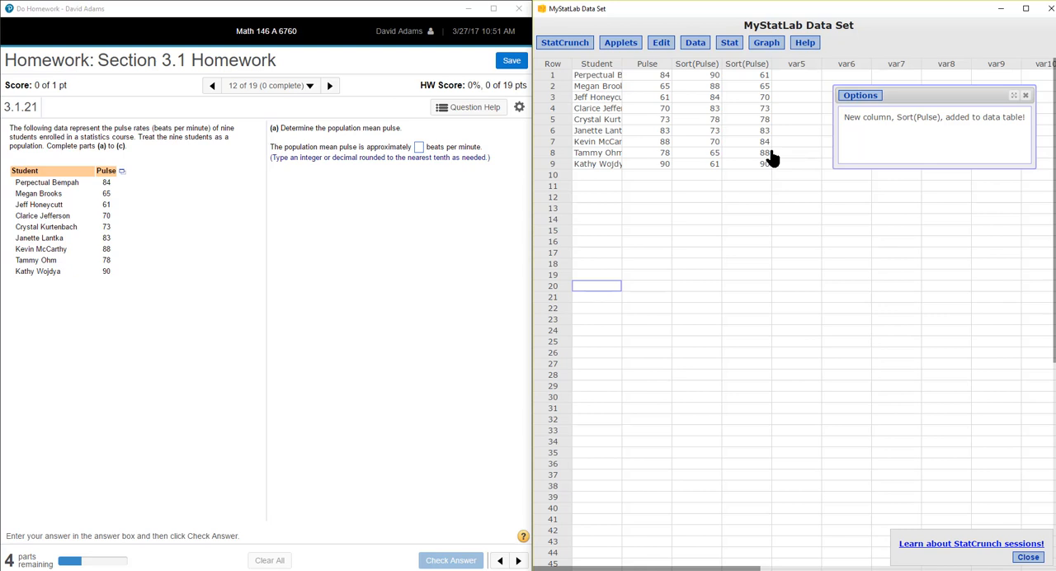
{"action": "left_click", "coordinate": [1026, 95]}
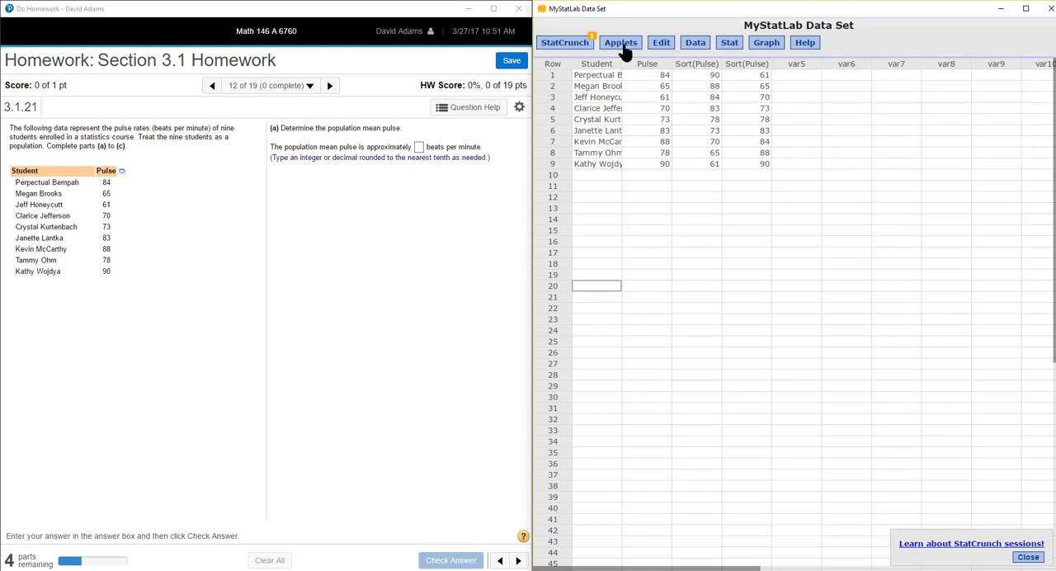
- Set up summary statistics for columns with the Pulse column selected
{"action": "left_click", "coordinate": [731, 46]}
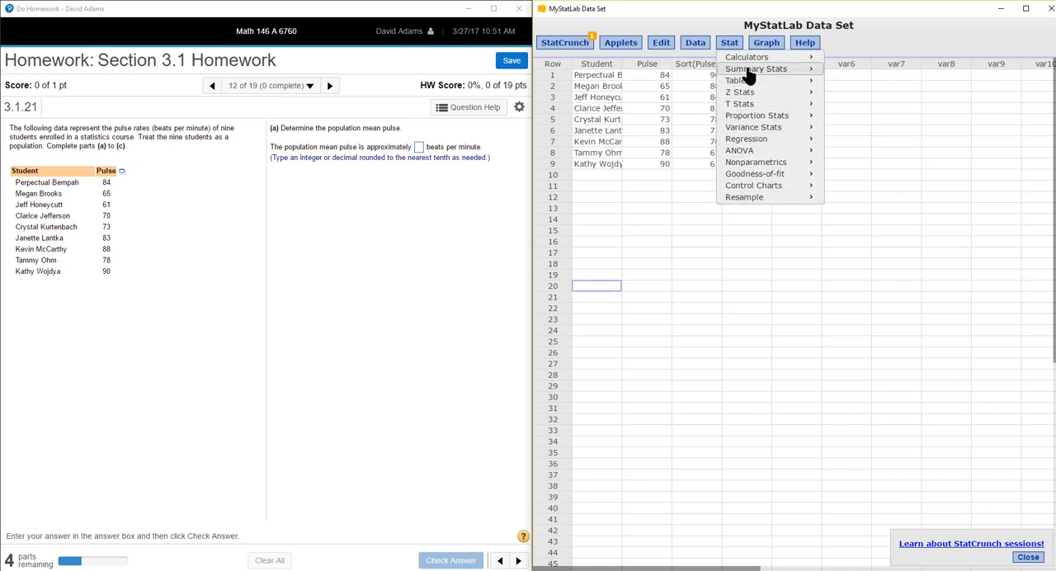
{"action": "mouse_move", "coordinate": [748, 71]}
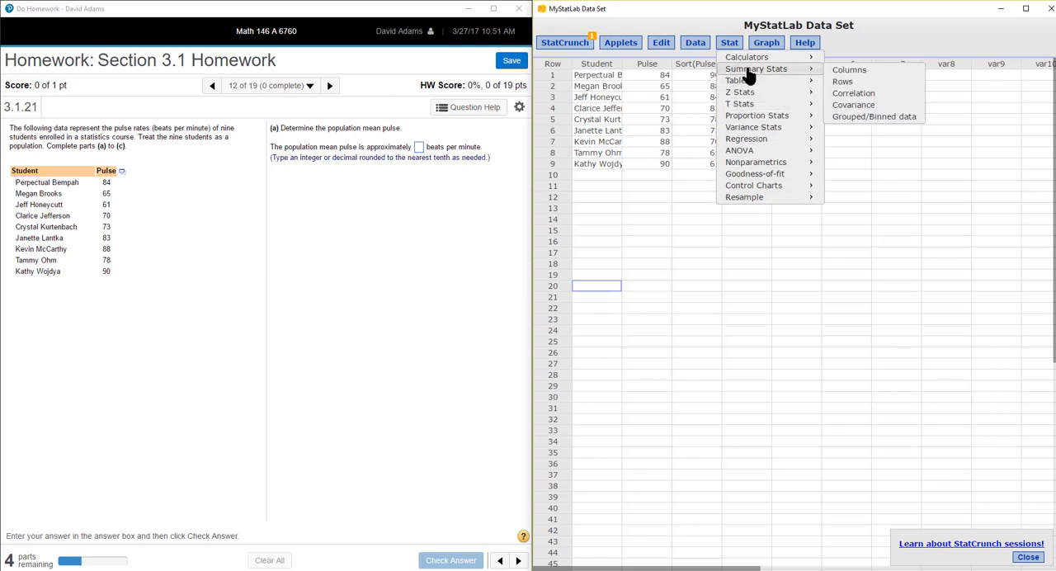
{"action": "left_click", "coordinate": [843, 72]}
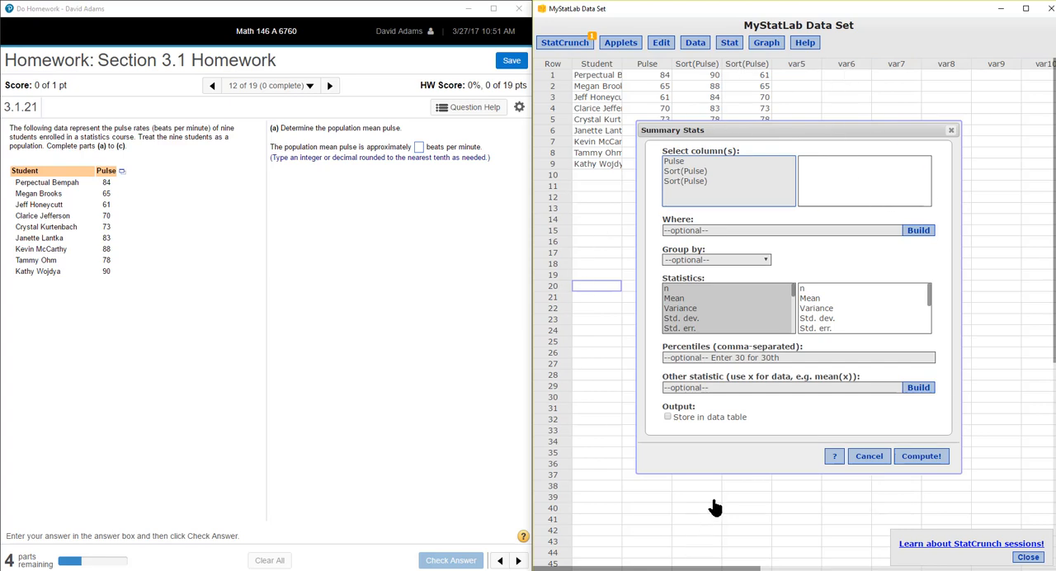
{"action": "left_click", "coordinate": [673, 162]}
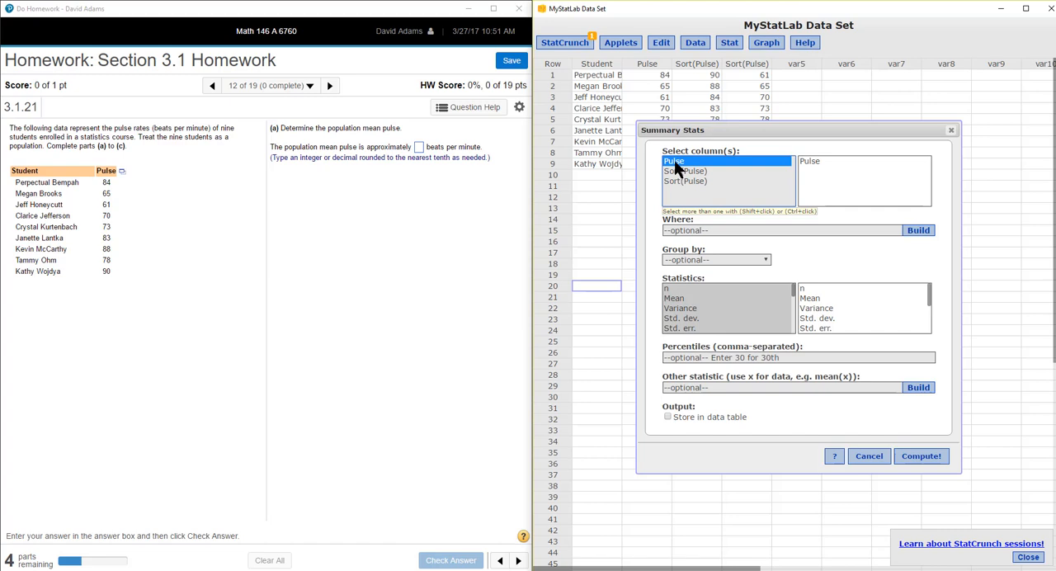
- Try selecting all three columns, Pulse and both Sort(Pulse), for the summary statistics, and return to Pulse alone
{"action": "left_click_drag", "start_coordinate": [674, 163], "coordinate": [680, 178]}
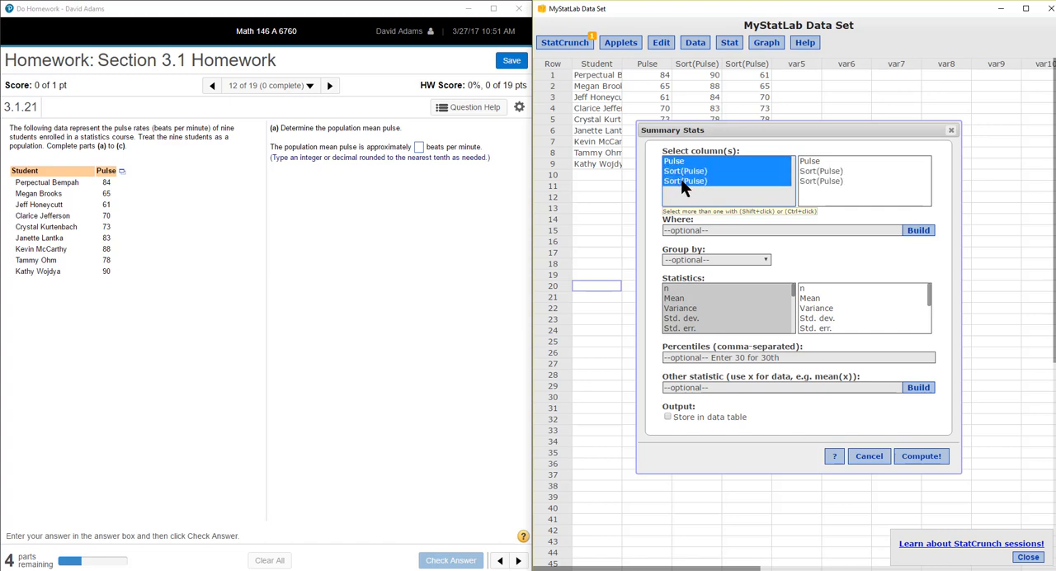
{"action": "left_click", "coordinate": [812, 161]}
{"action": "left_click_drag", "start_coordinate": [811, 161], "coordinate": [810, 181]}
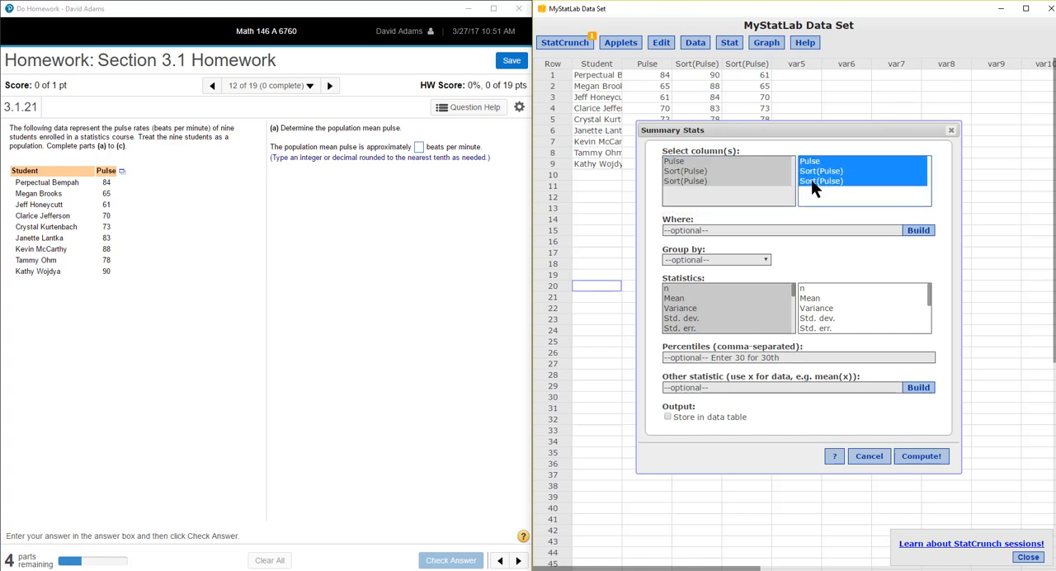
{"action": "left_click", "coordinate": [804, 160]}
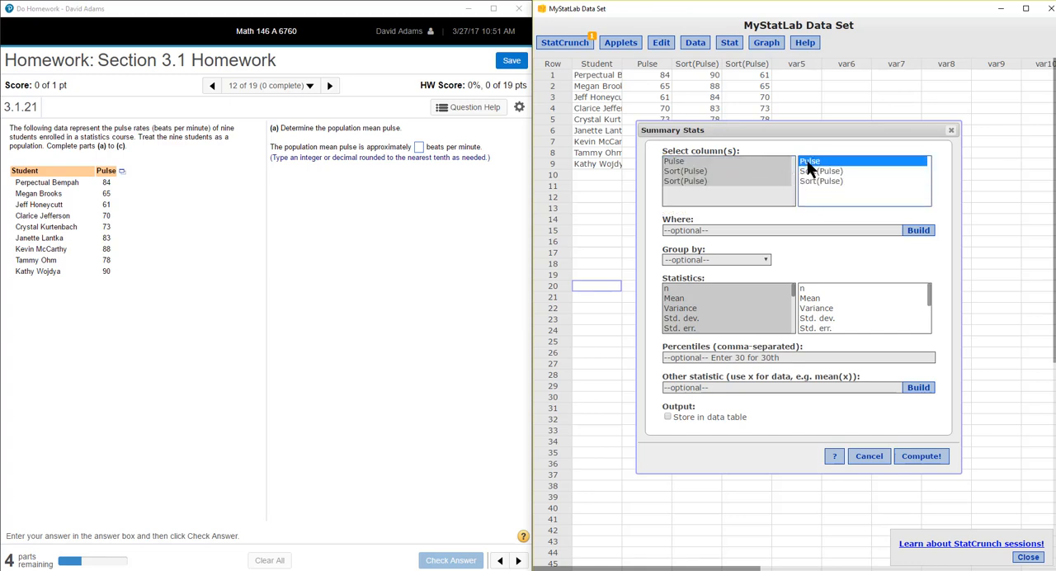
{"action": "left_click", "coordinate": [807, 170]}
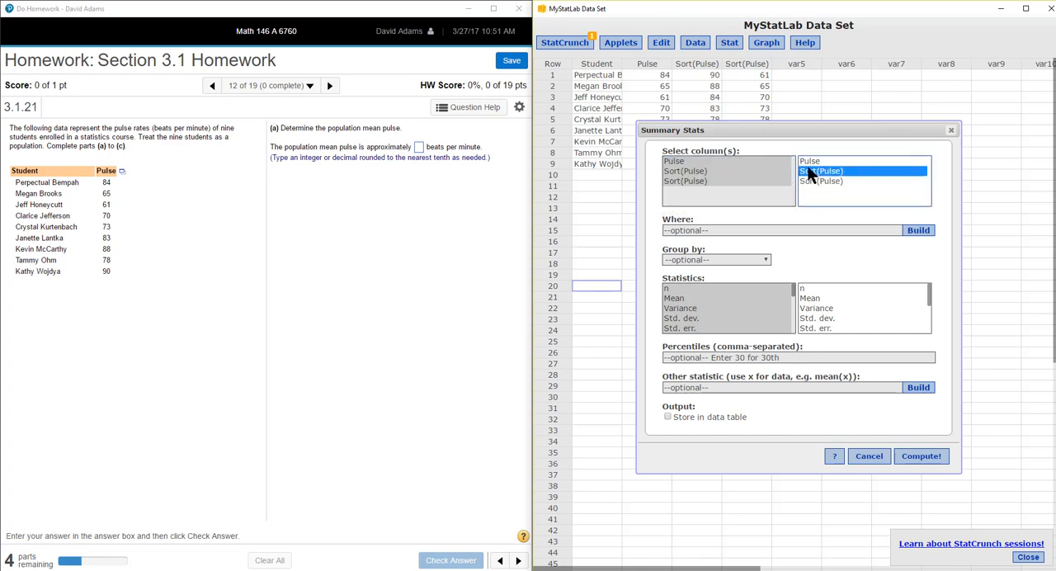
{"action": "left_click", "coordinate": [674, 162]}
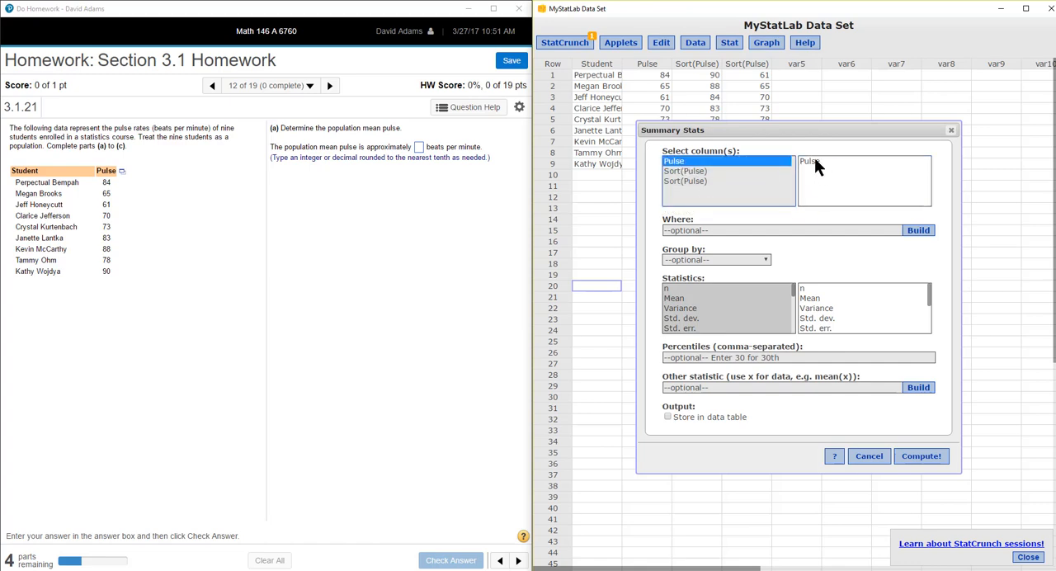
- Try selecting each Sort(Pulse) column individually and one together with Pulse, and leave only Pulse selected for the summary statistics
{"action": "left_click", "coordinate": [674, 170]}
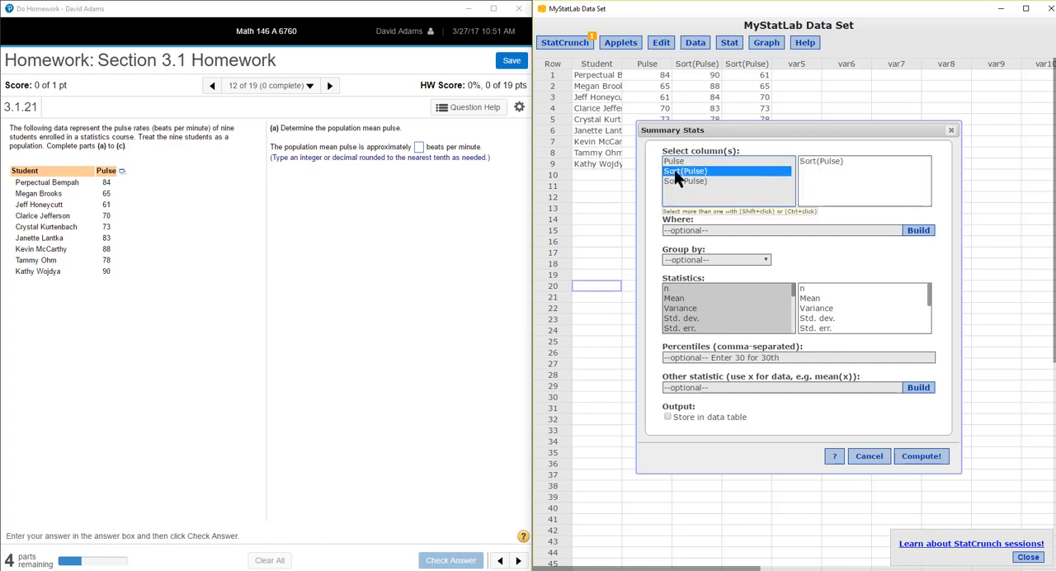
{"action": "left_click", "coordinate": [671, 180]}
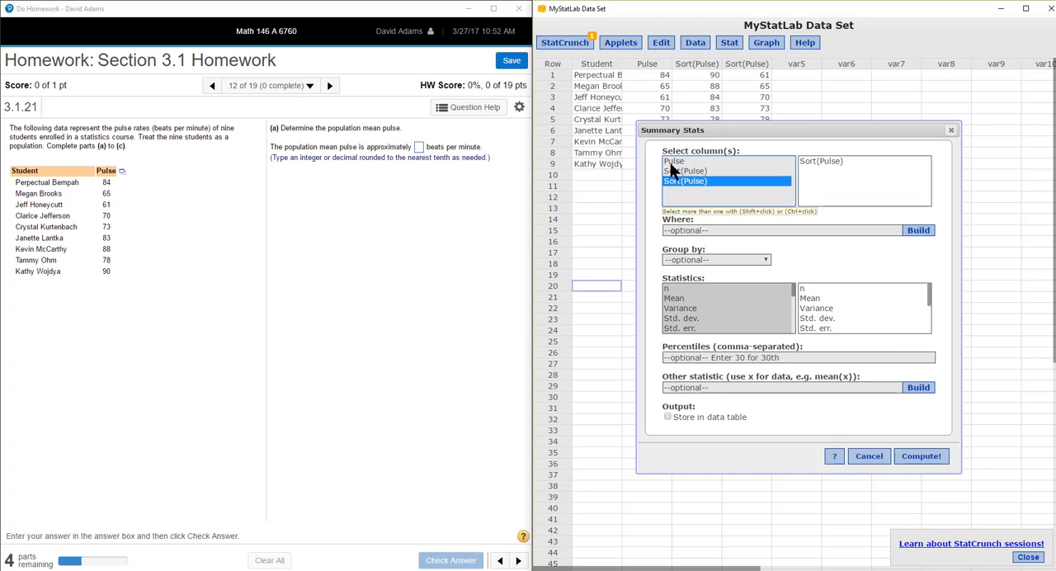
{"action": "left_click", "coordinate": [669, 163]}
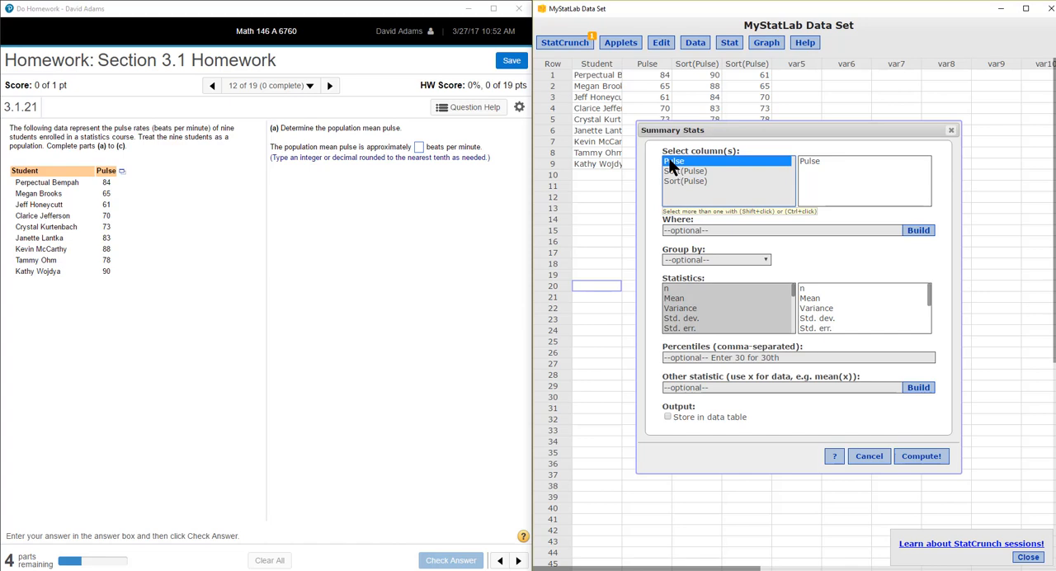
{"action": "left_click", "coordinate": [670, 181], "text": "shift"}
{"action": "left_click", "coordinate": [671, 160]}
{"action": "left_click", "coordinate": [675, 171], "text": "shift"}
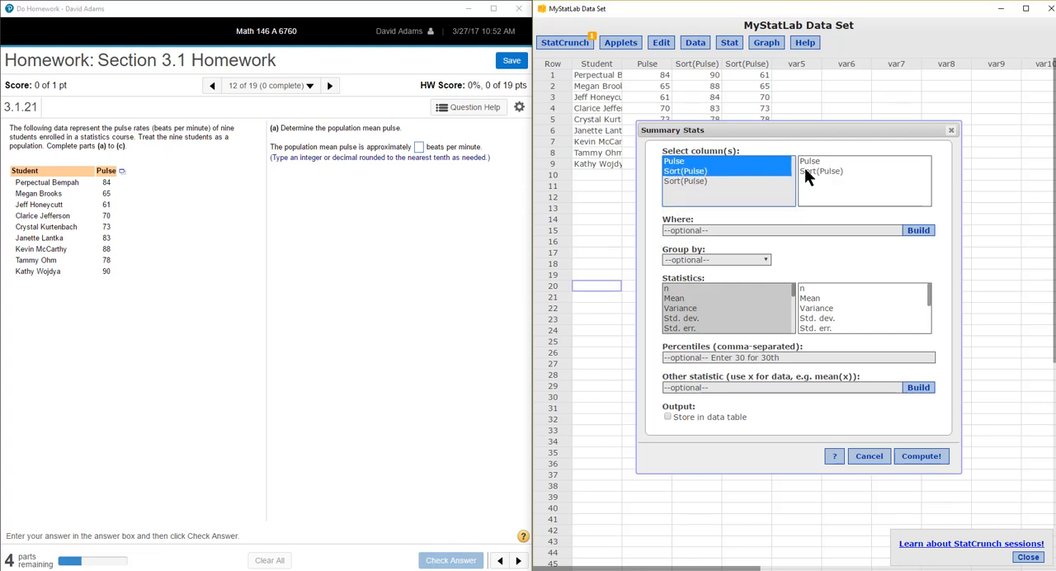
{"action": "left_click", "coordinate": [672, 164]}
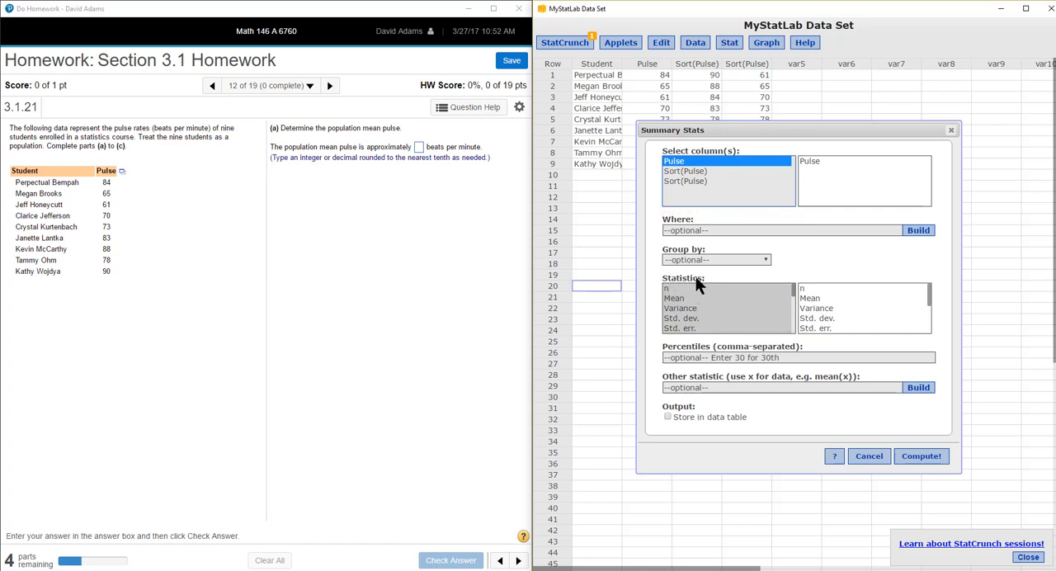
- Compute only the Sum statistic for the Pulse column
{"action": "left_click", "coordinate": [792, 289]}
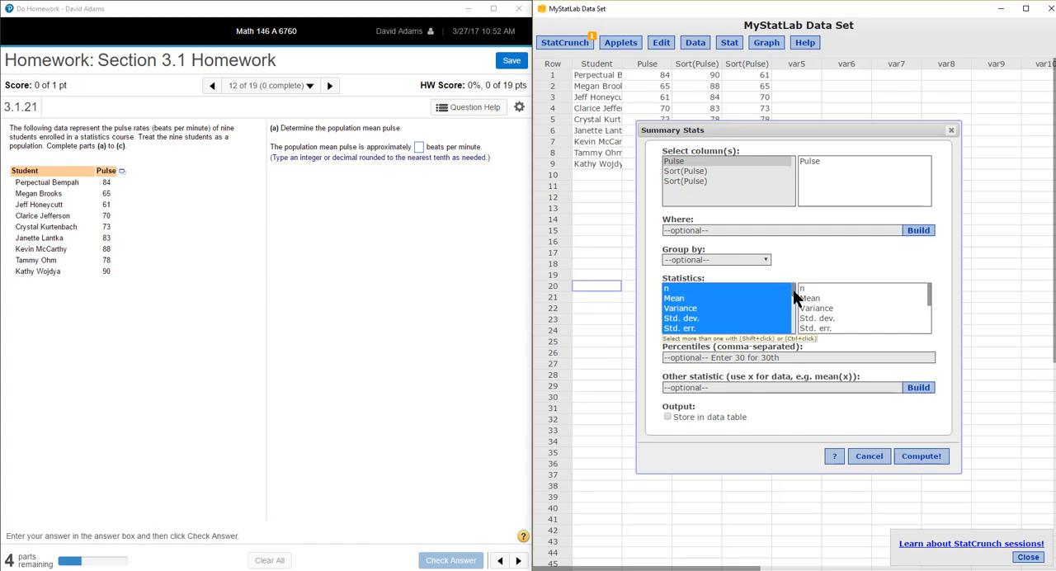
{"action": "left_click_drag", "start_coordinate": [793, 296], "coordinate": [788, 313]}
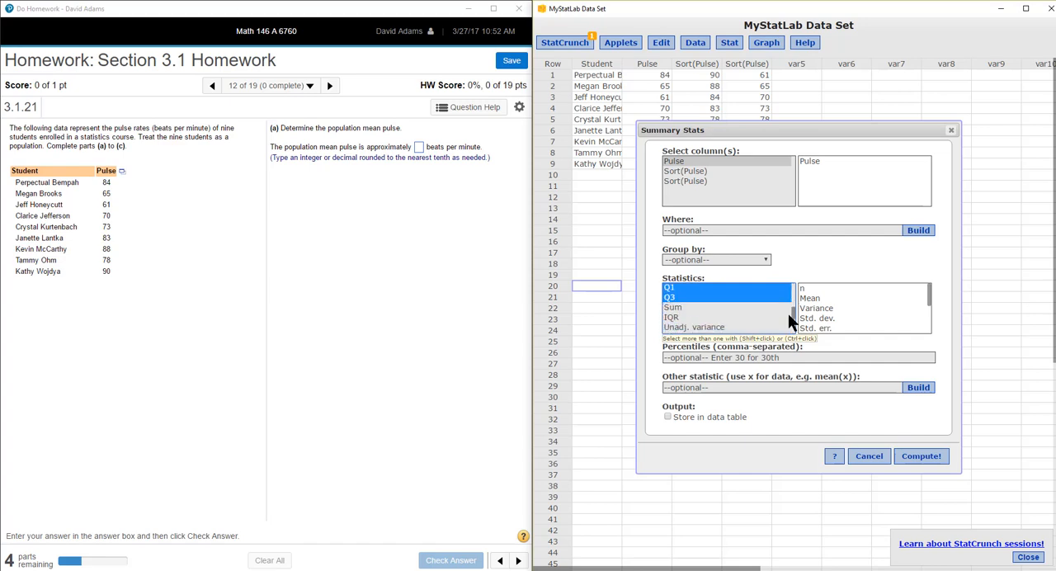
{"action": "left_click", "coordinate": [676, 307]}
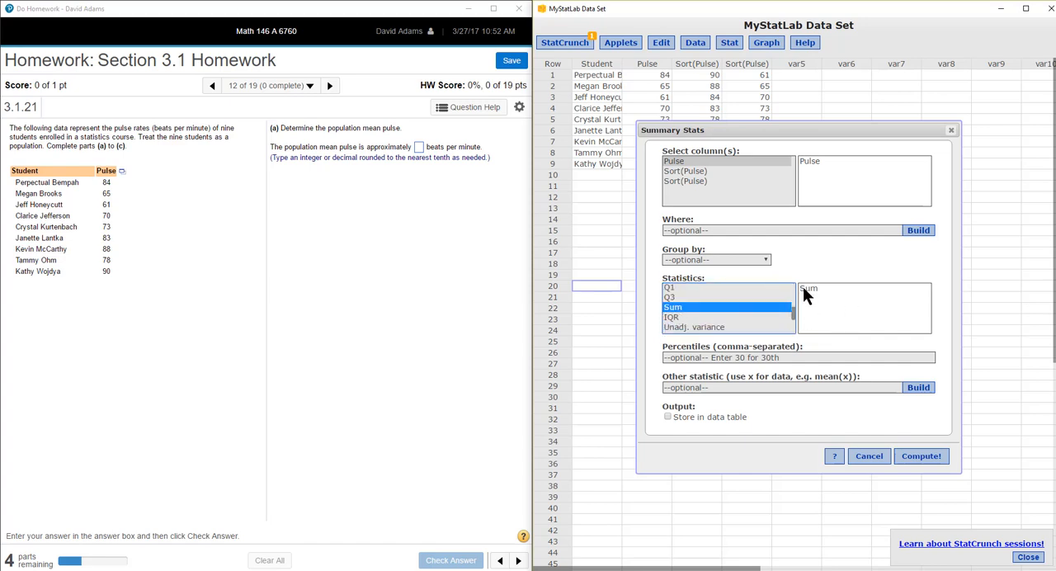
{"action": "left_click", "coordinate": [920, 456]}
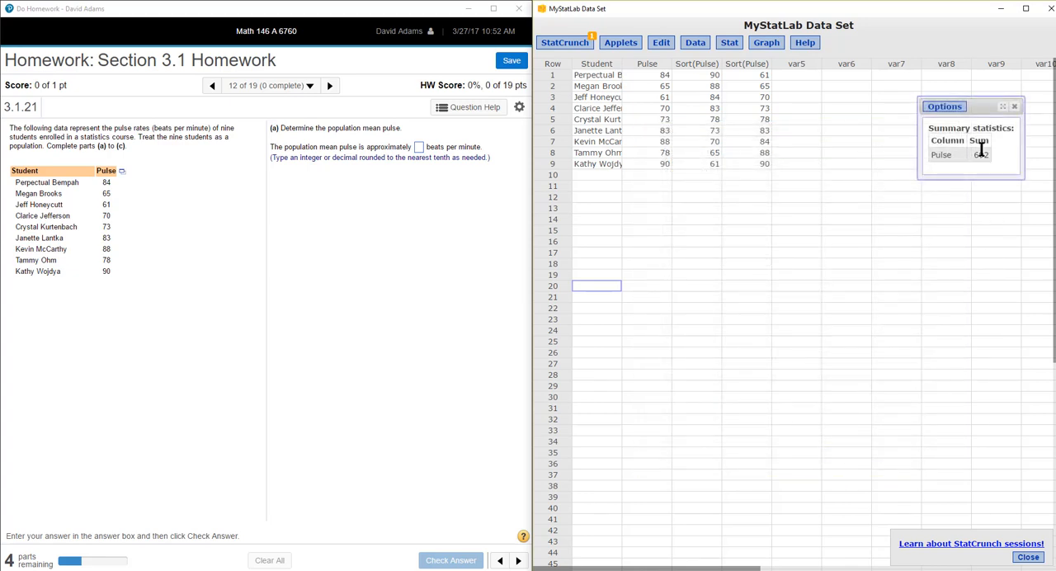
- Edit the summary statistics result to compute only the Range of the Pulse column
{"action": "left_click", "coordinate": [943, 108]}
{"action": "left_click", "coordinate": [939, 119]}
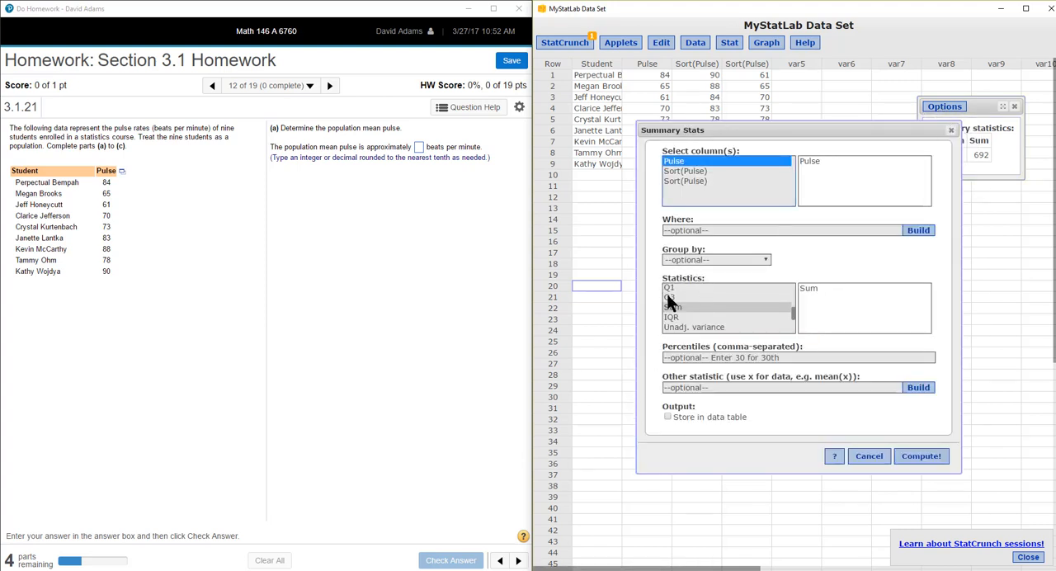
{"action": "mouse_move", "coordinate": [791, 310]}
{"action": "left_mouse_down"}
{"action": "mouse_move", "coordinate": [793, 327]}
{"action": "mouse_move", "coordinate": [795, 303]}
{"action": "left_mouse_up"}
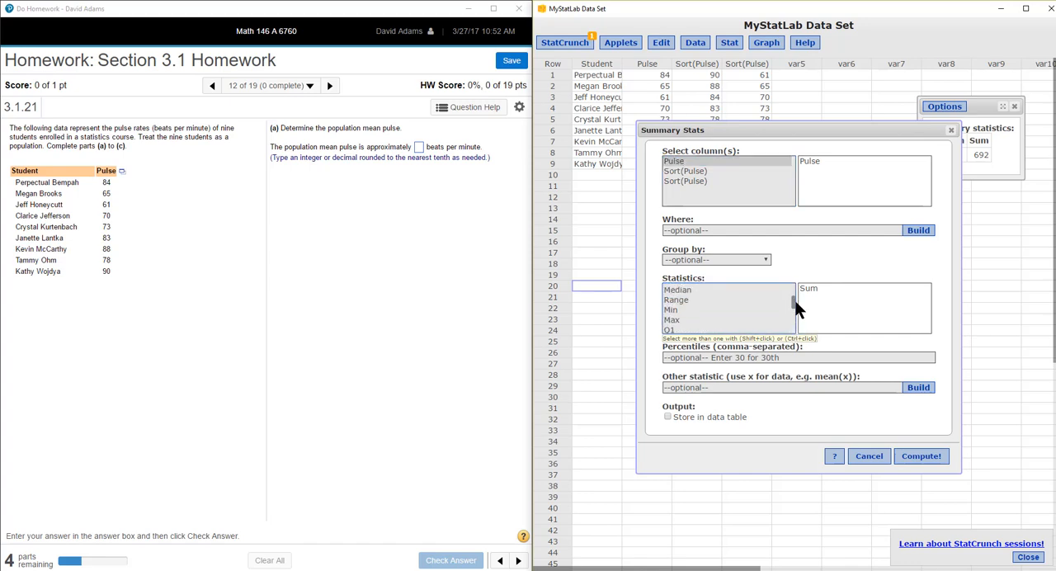
{"action": "left_click", "coordinate": [682, 300]}
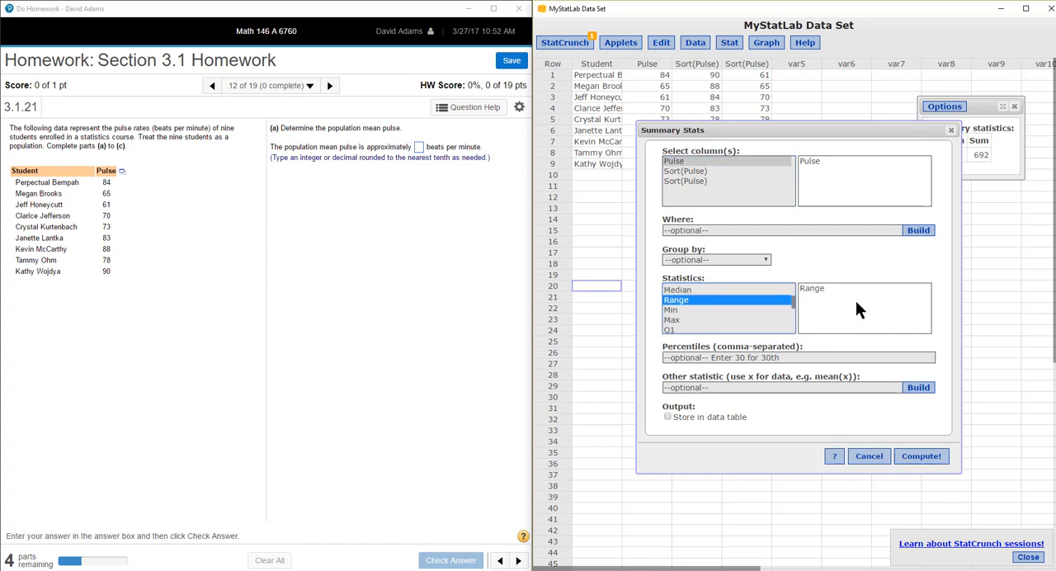
{"action": "left_click", "coordinate": [926, 457]}
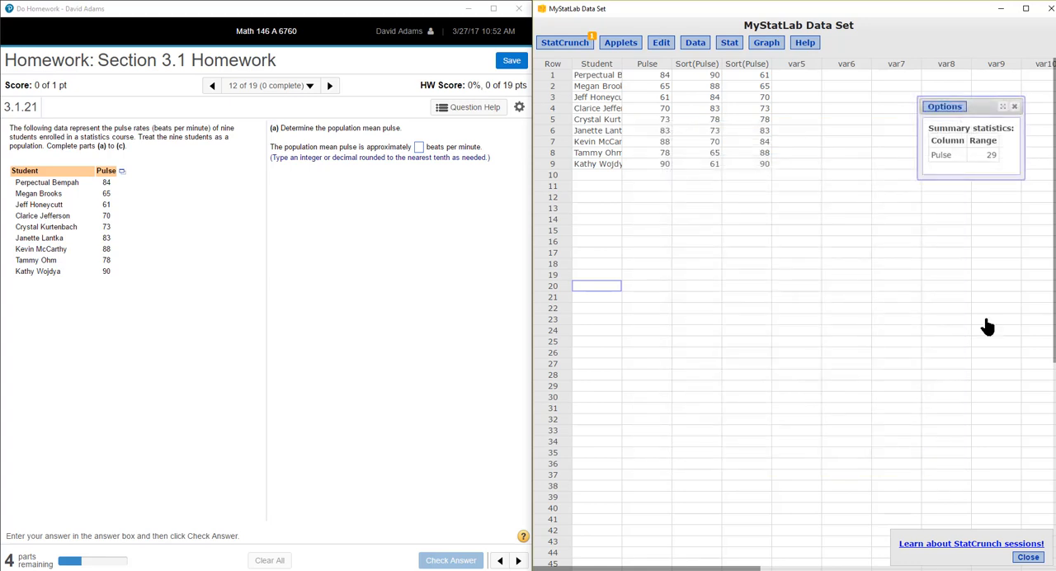
- Edit the summary statistics result to compute only n for the Pulse column
{"action": "left_click", "coordinate": [944, 106]}
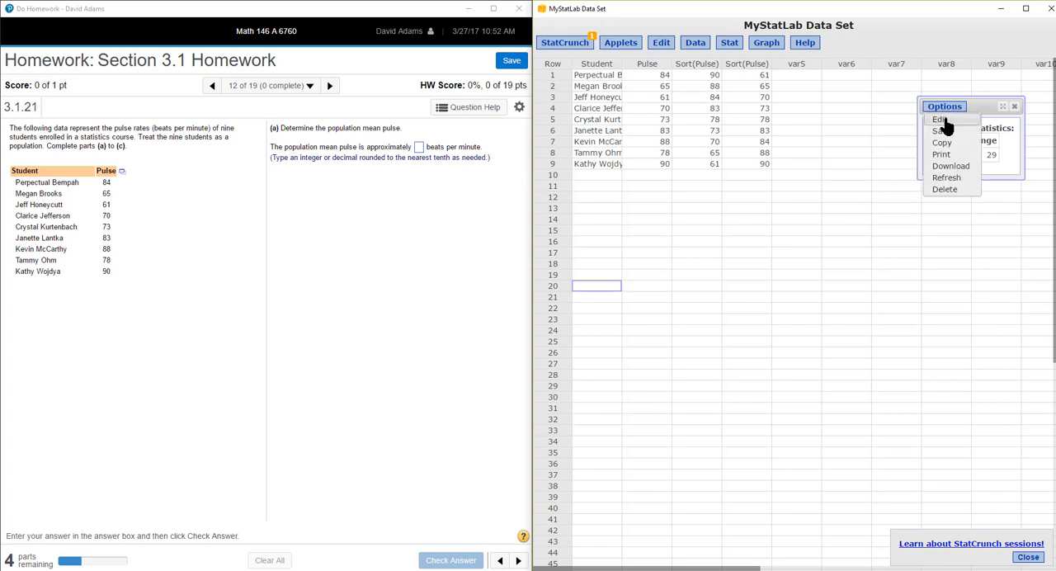
{"action": "left_click", "coordinate": [942, 119]}
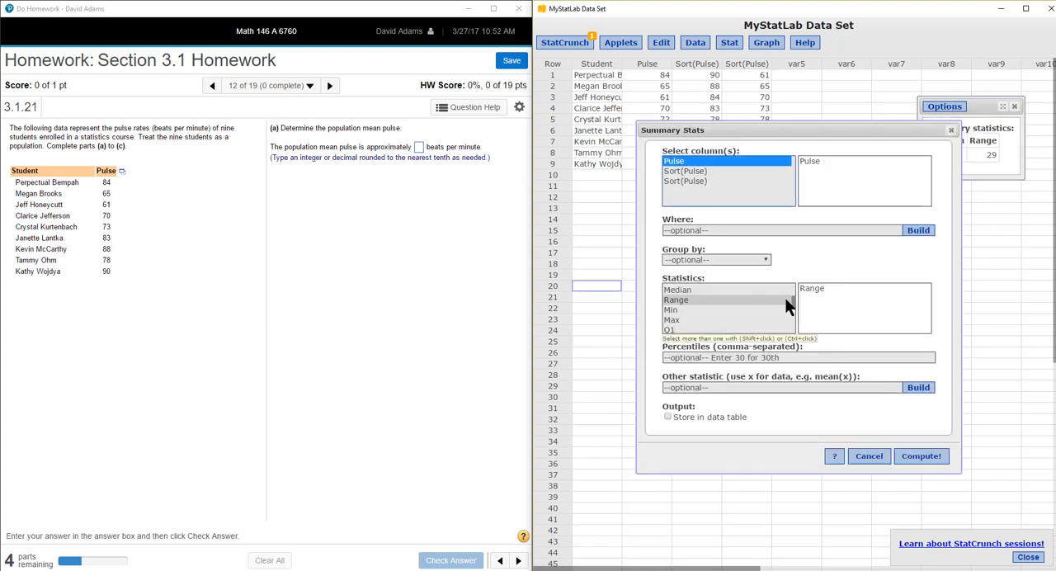
{"action": "left_click_drag", "start_coordinate": [794, 302], "coordinate": [790, 286]}
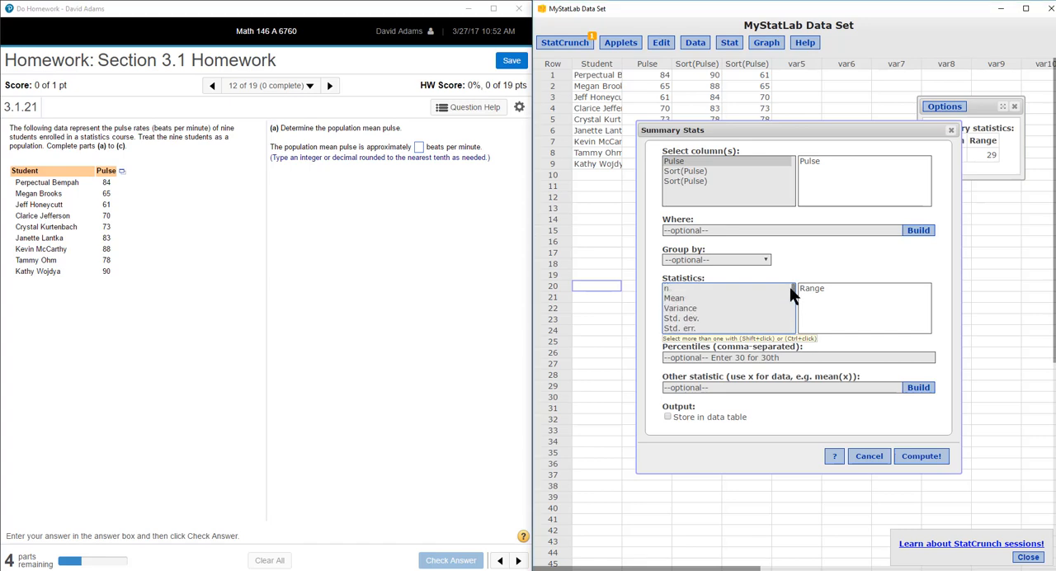
{"action": "left_click", "coordinate": [666, 289]}
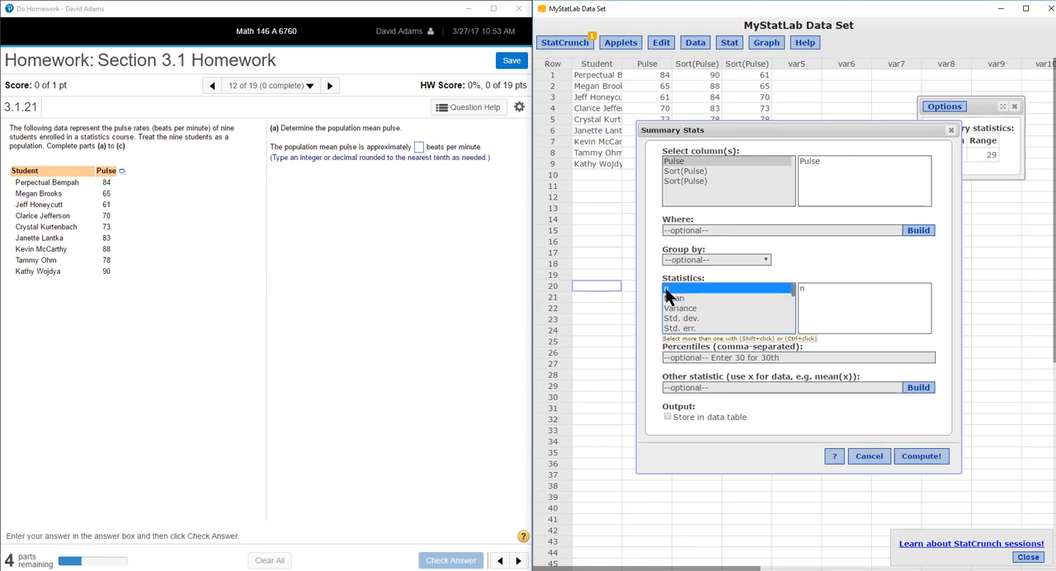
{"action": "left_click", "coordinate": [915, 458]}
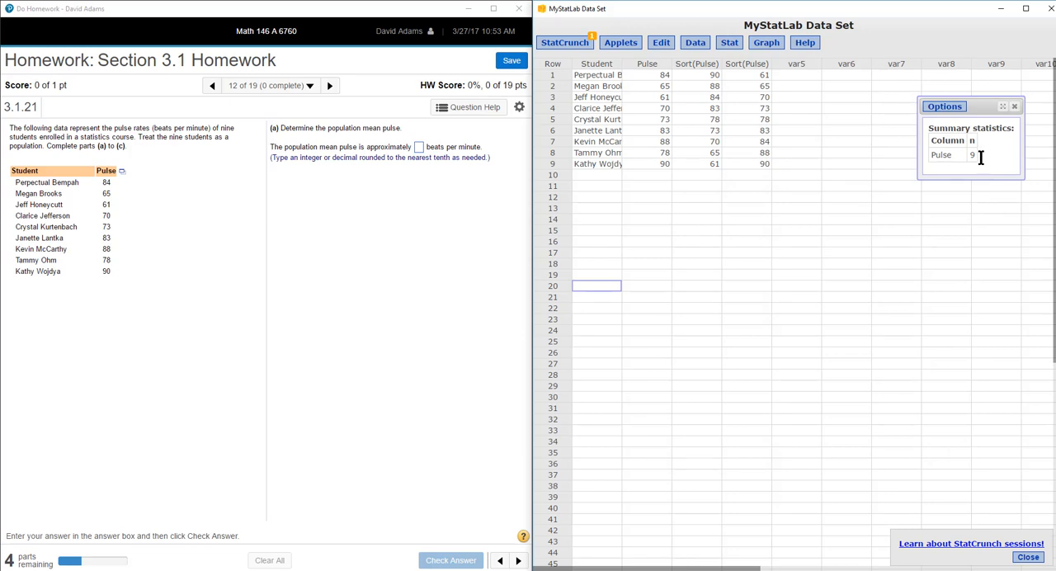
- Close the data set window, maximize the homework question, and reopen its pulse data in StatCrunch
{"action": "left_click", "coordinate": [1048, 10]}
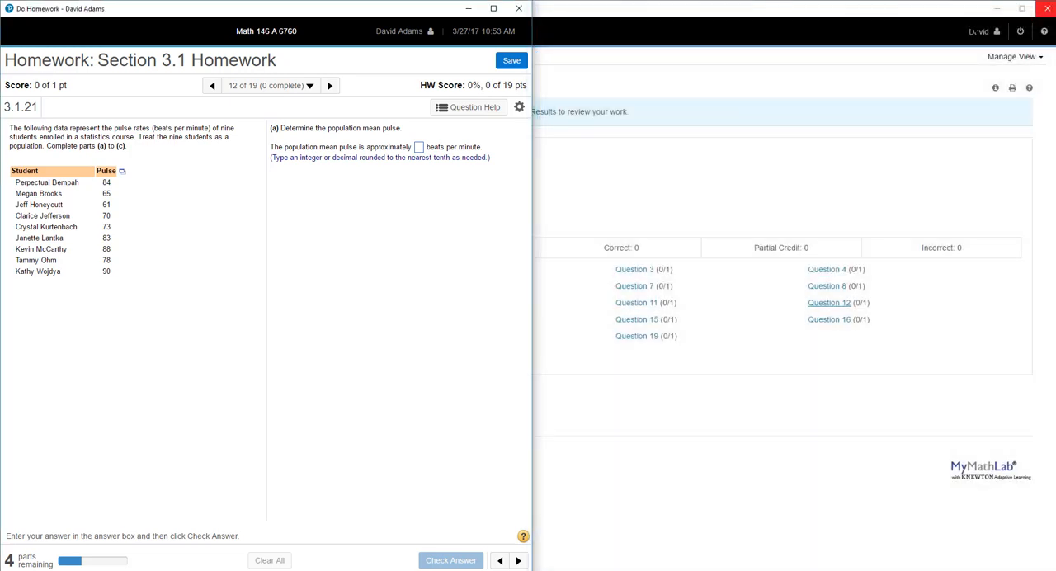
{"action": "left_click", "coordinate": [494, 8]}
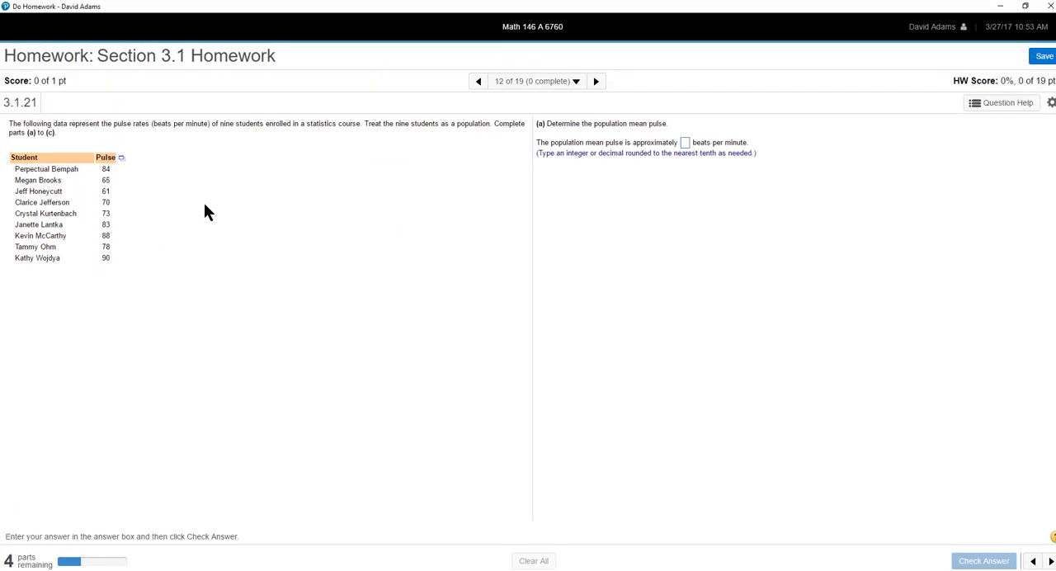
{"action": "left_click", "coordinate": [120, 159]}
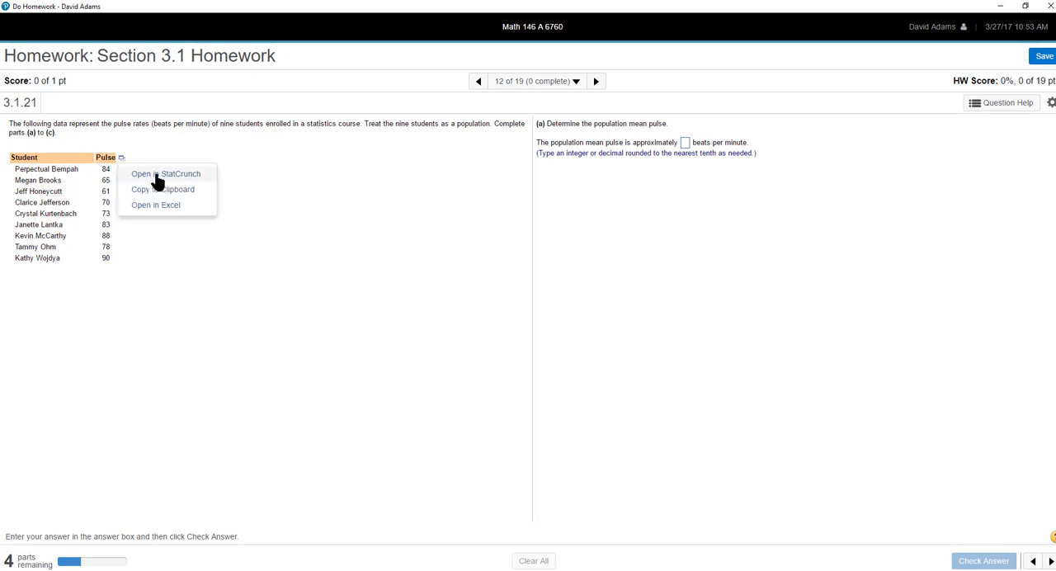
{"action": "left_click", "coordinate": [157, 174]}
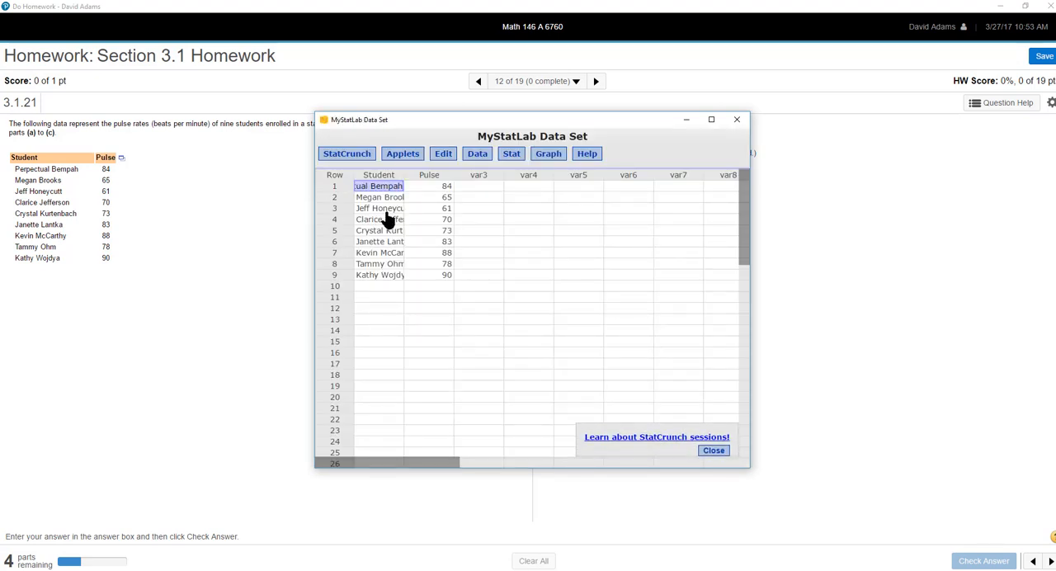
- Arrange the reopened MyStatLab Data Set window and the homework question side by side
{"action": "left_click", "coordinate": [713, 121]}
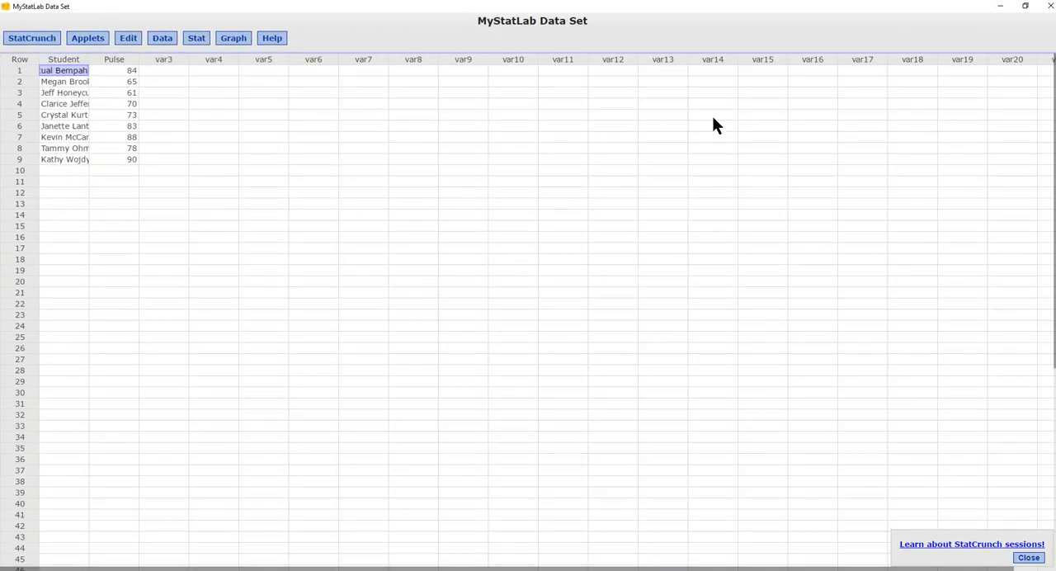
{"action": "key", "text": "super+Right"}
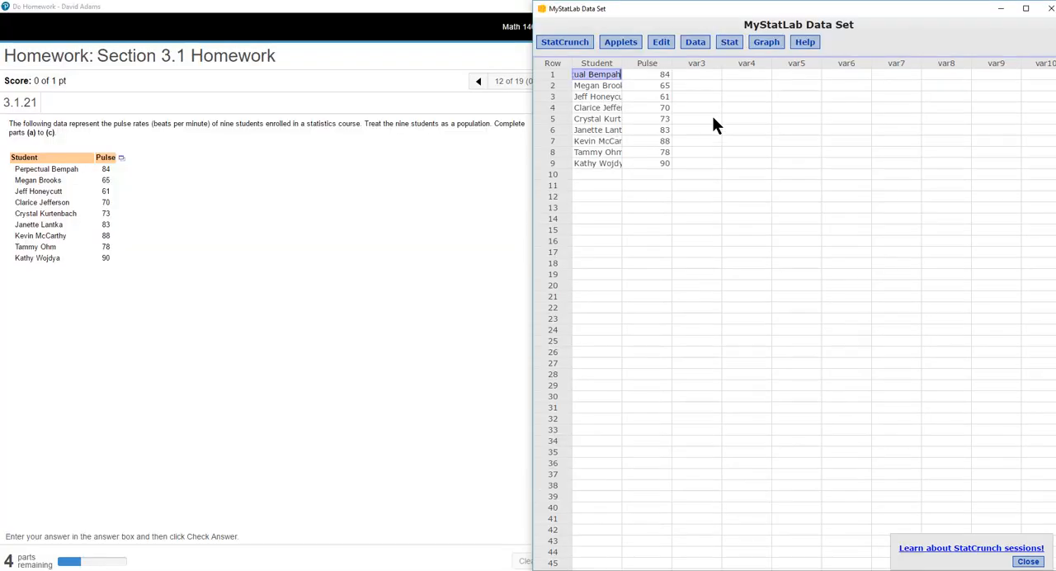
{"action": "left_click", "coordinate": [204, 146]}
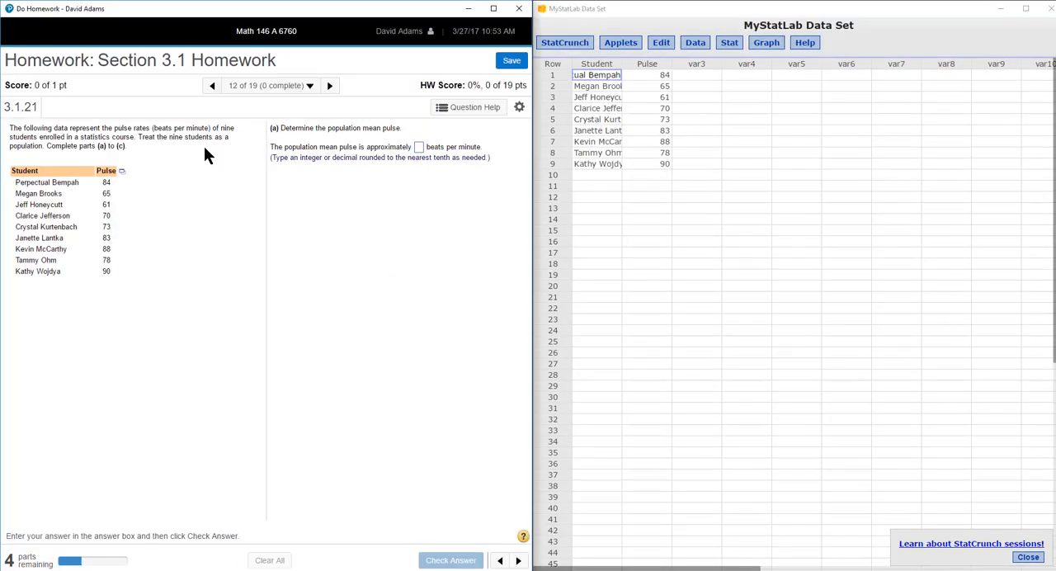
{"action": "left_click", "coordinate": [494, 8]}
{"action": "double_click", "coordinate": [494, 8]}
- Compute column summary statistics for the Pulse column of the reopened data set, with Sum as the only statistic
{"action": "left_click", "coordinate": [732, 46]}
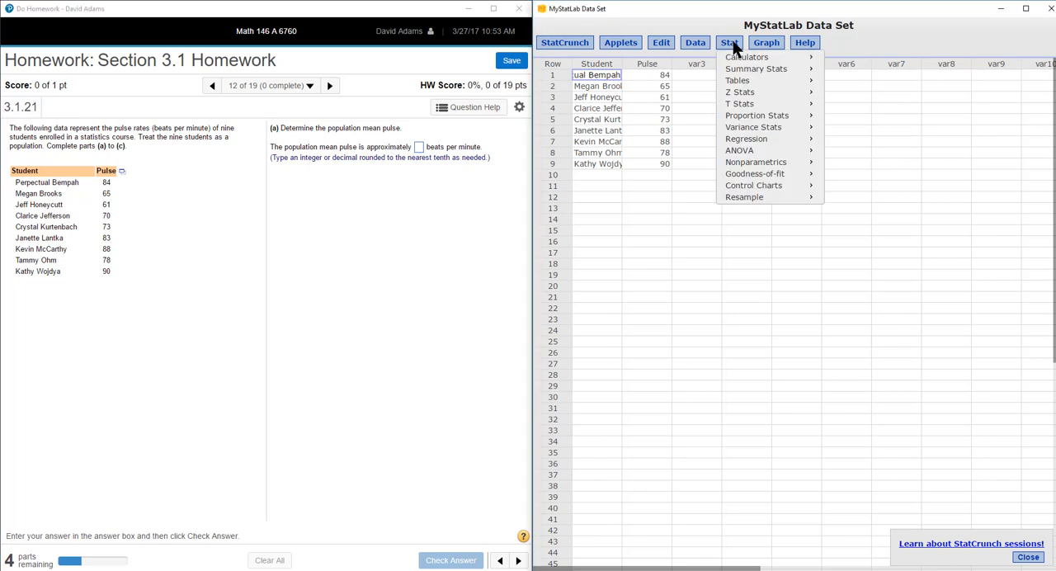
{"action": "mouse_move", "coordinate": [735, 73]}
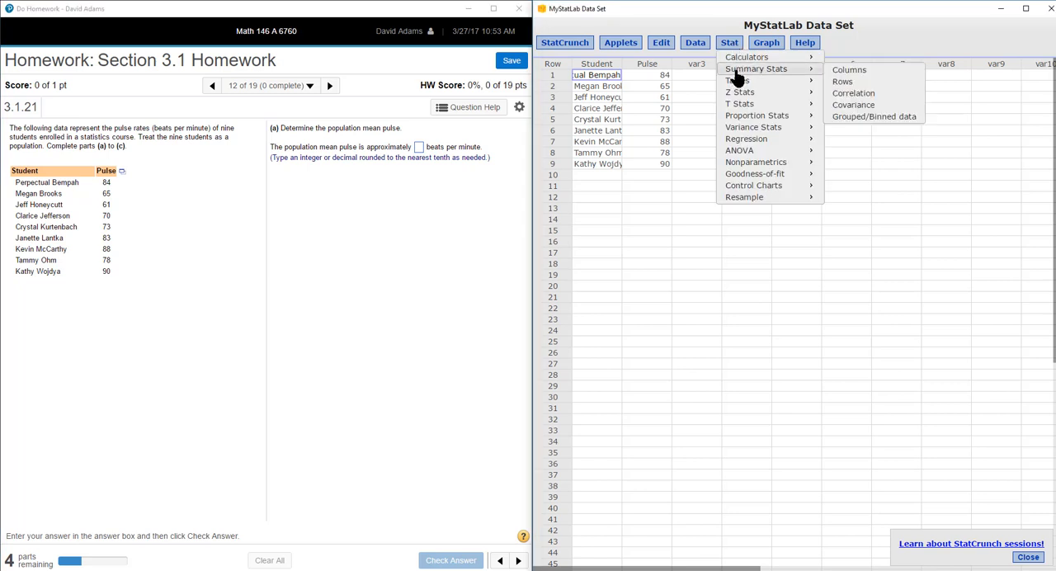
{"action": "left_click", "coordinate": [840, 73]}
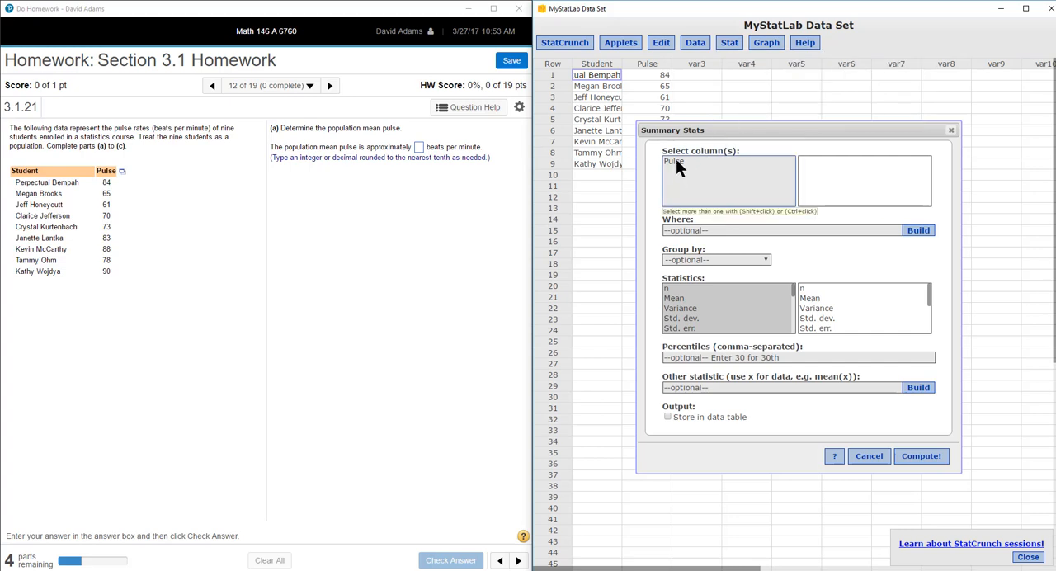
{"action": "left_click_drag", "start_coordinate": [676, 158], "coordinate": [810, 159]}
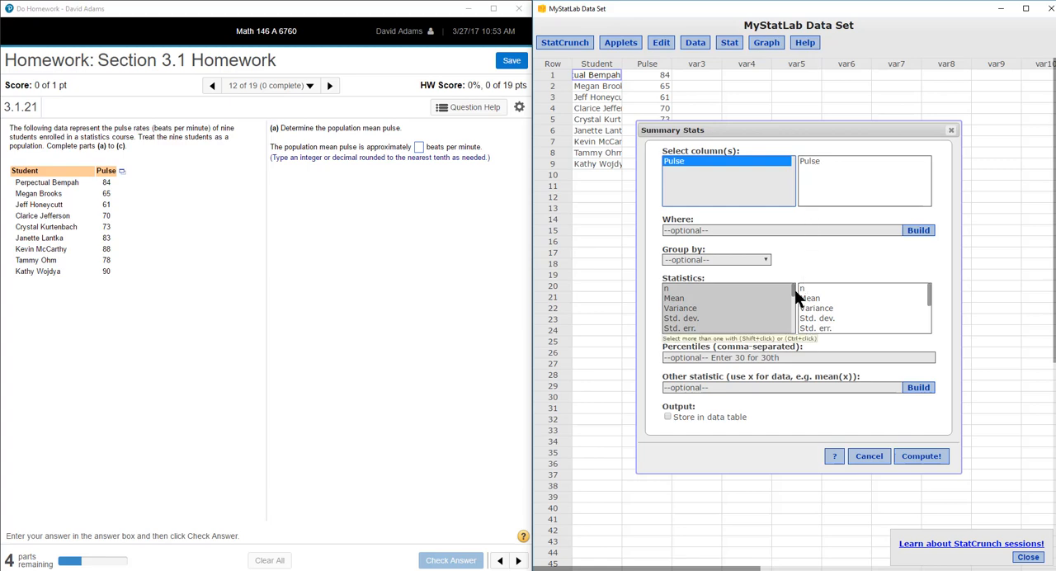
{"action": "left_click", "coordinate": [794, 289]}
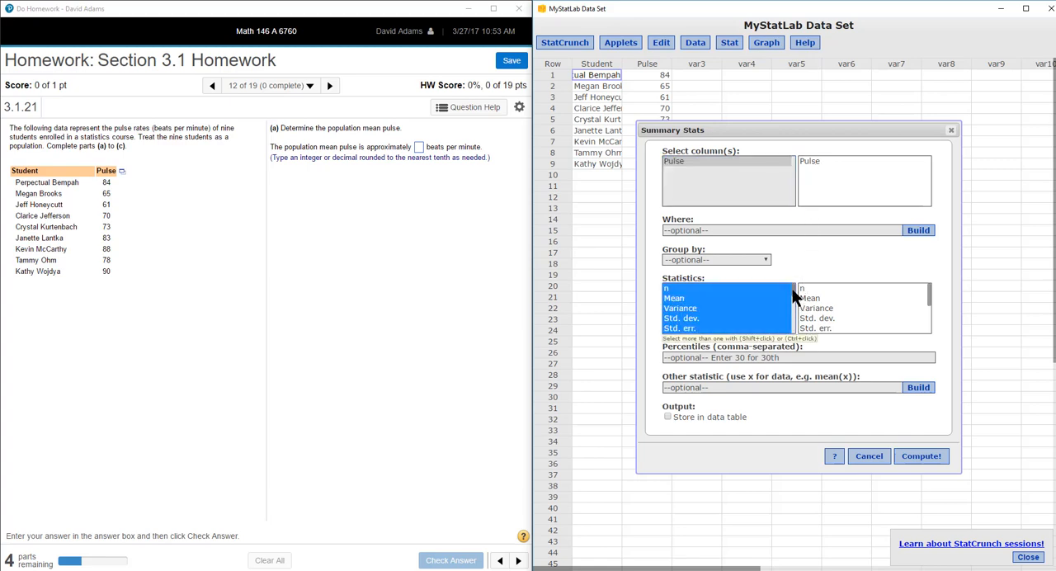
{"action": "left_click_drag", "start_coordinate": [792, 290], "coordinate": [791, 312]}
{"action": "left_click", "coordinate": [676, 312]}
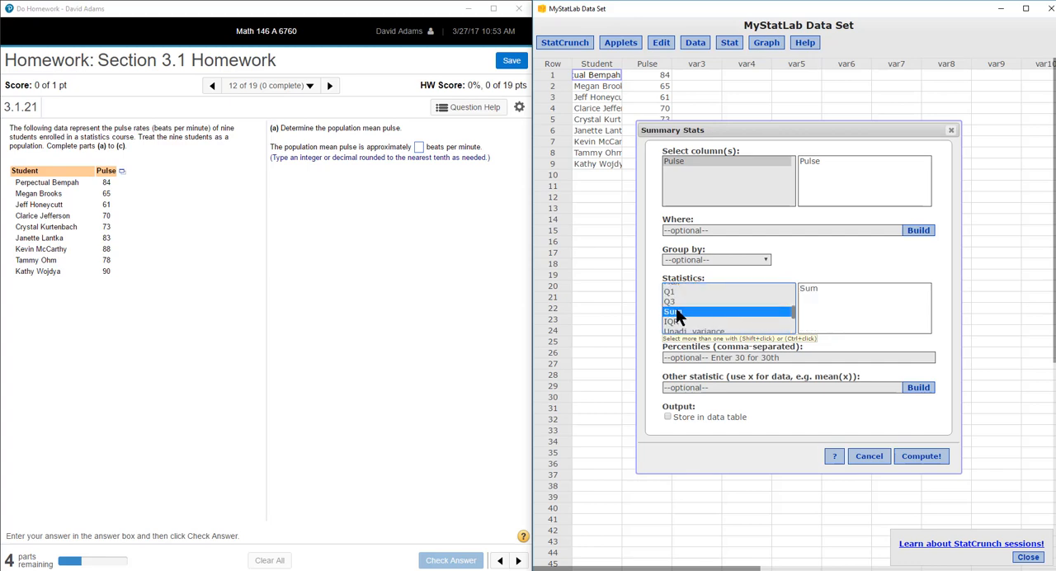
{"action": "left_click", "coordinate": [922, 455]}
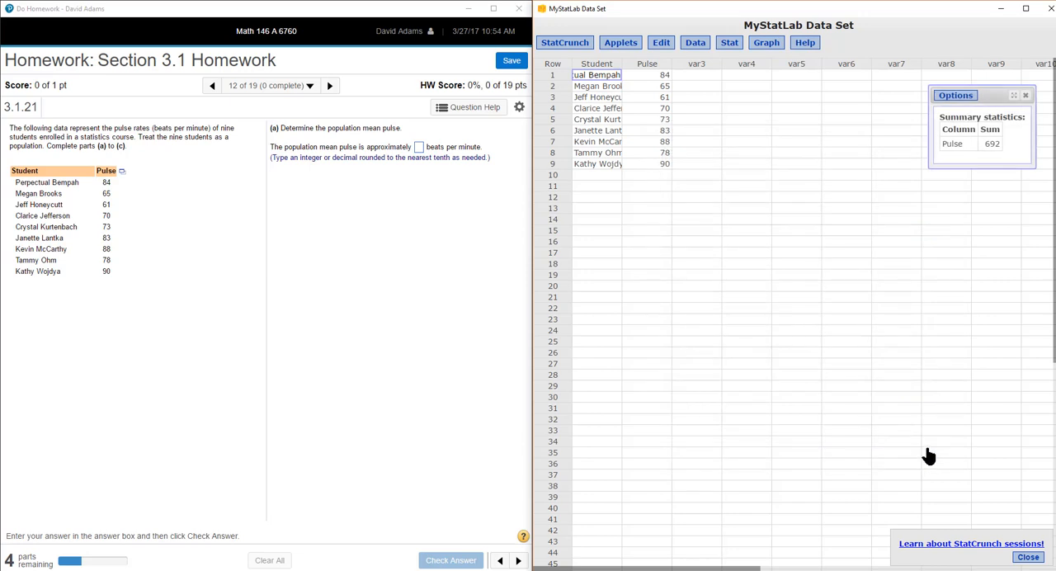
- Edit the summary statistics result to compute only the Max of the Pulse column
{"action": "left_click", "coordinate": [955, 95]}
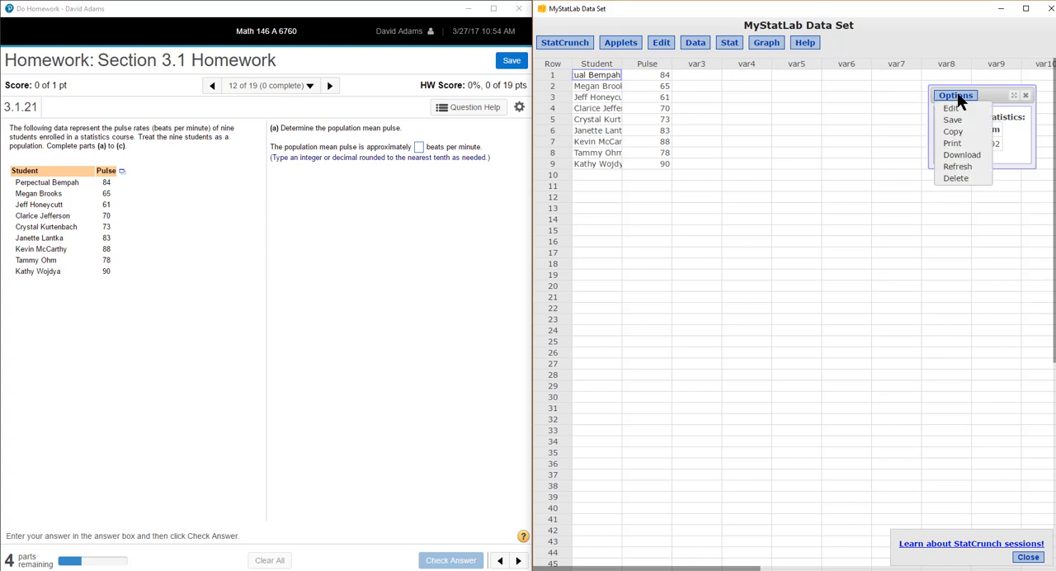
{"action": "left_click", "coordinate": [958, 112]}
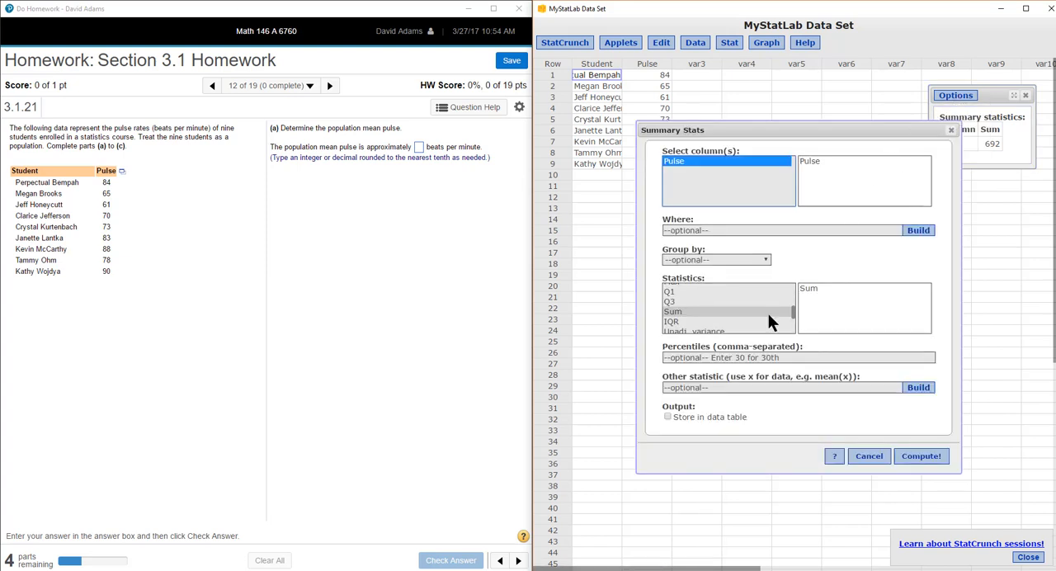
{"action": "left_click_drag", "start_coordinate": [794, 317], "coordinate": [795, 298]}
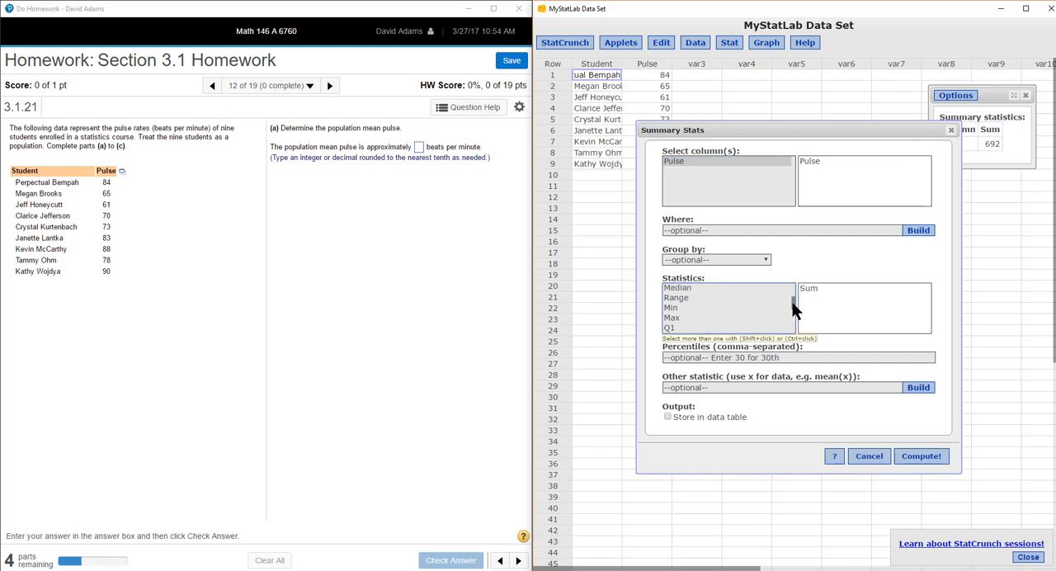
{"action": "left_click", "coordinate": [673, 318]}
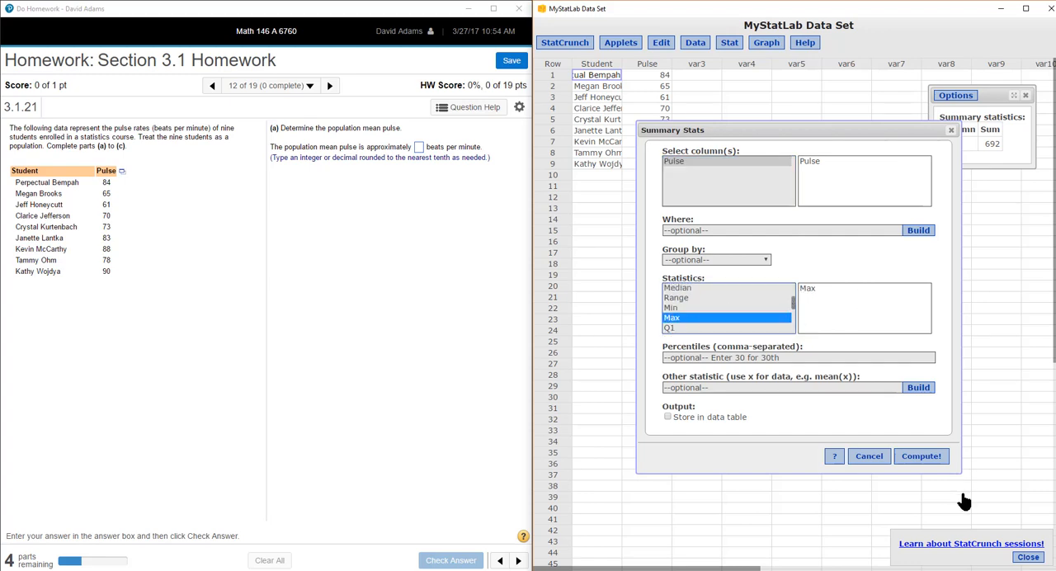
{"action": "left_click", "coordinate": [922, 456]}
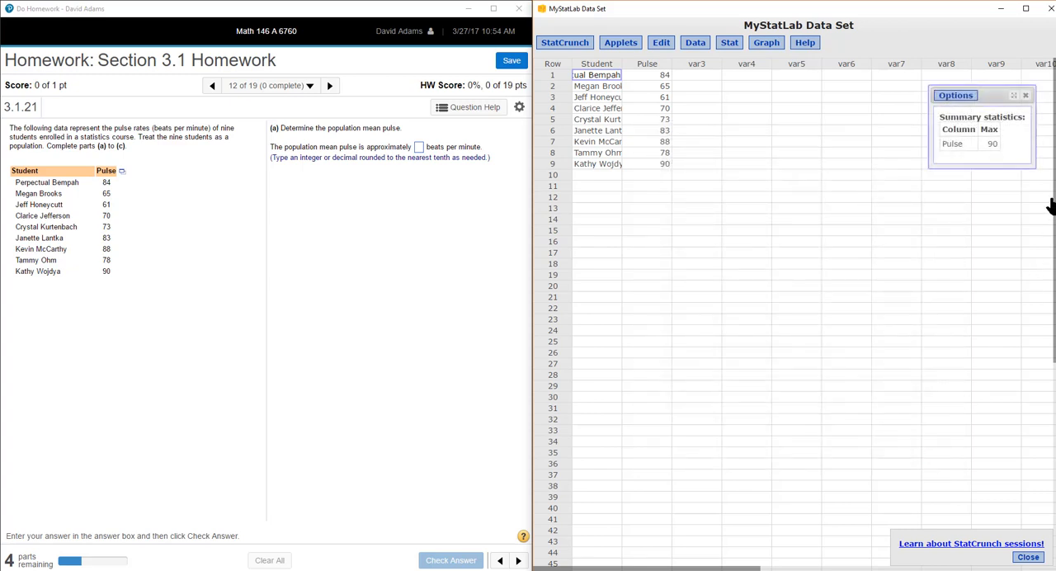